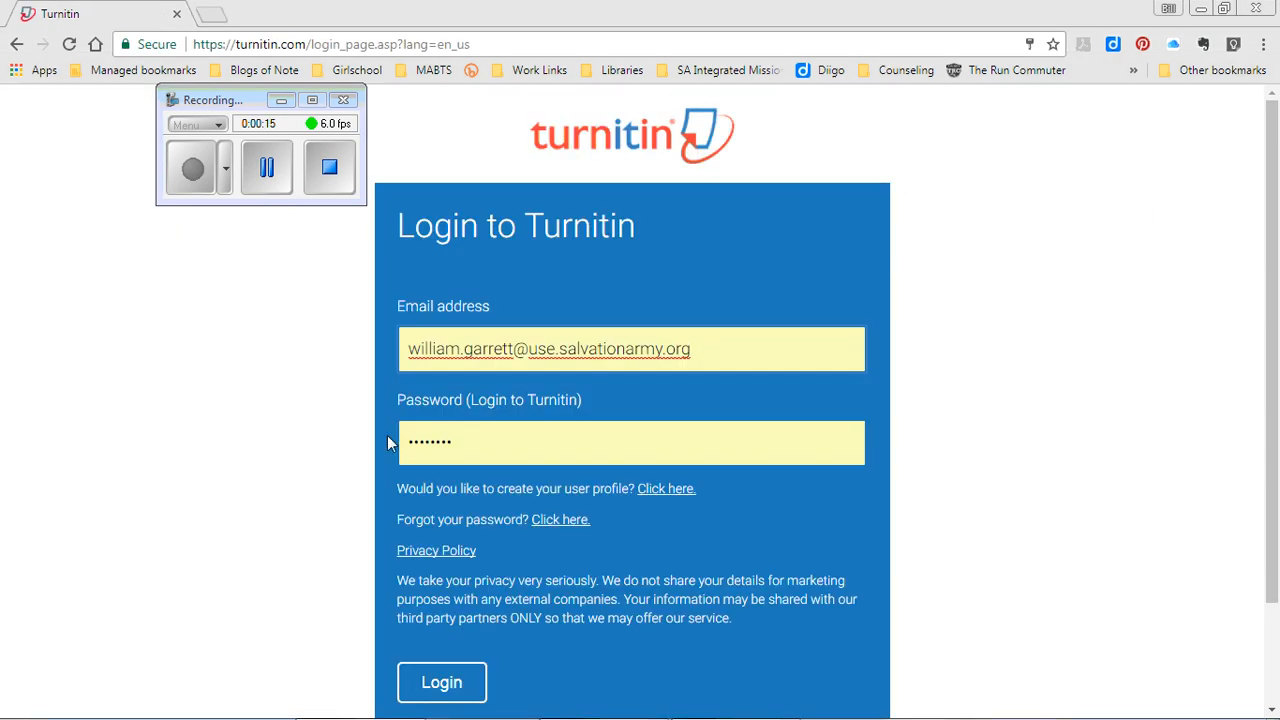
- Log in to the Turnitin instructor account with the account email and password
click(437, 690)
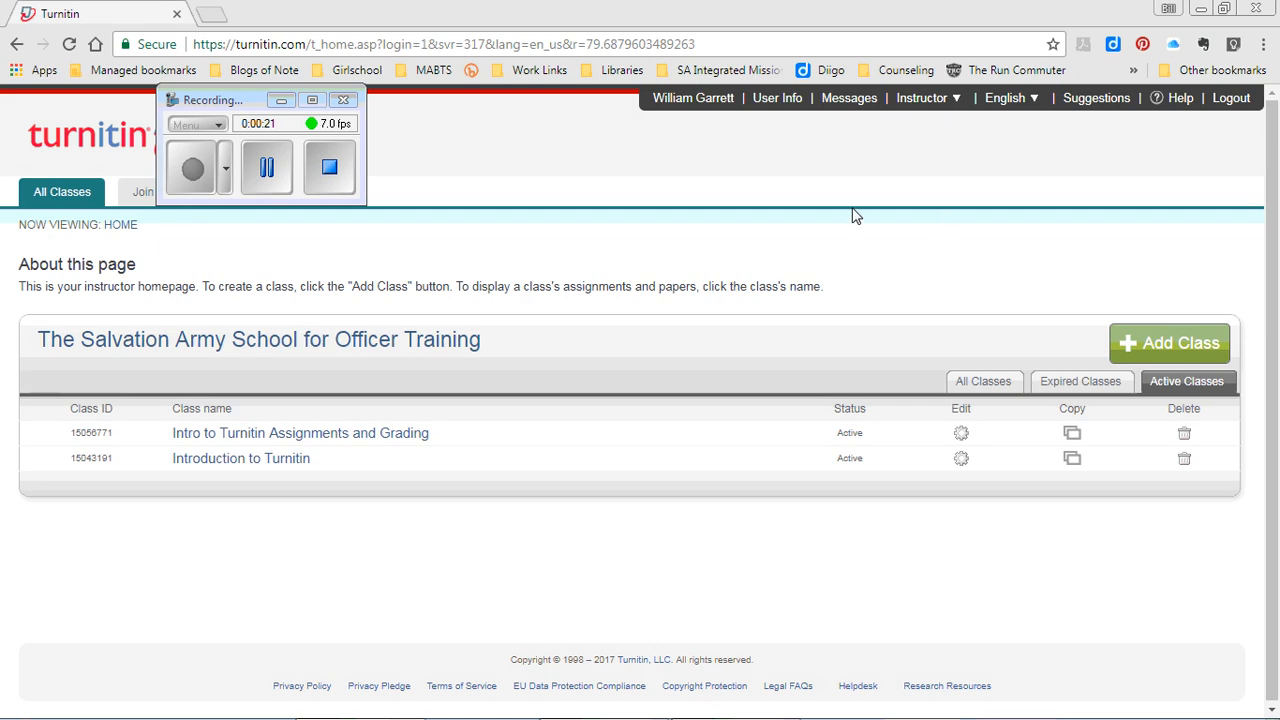
- Start a new class named 'Turnitin Setup' and move on to the enrollment key field
click(1190, 345)
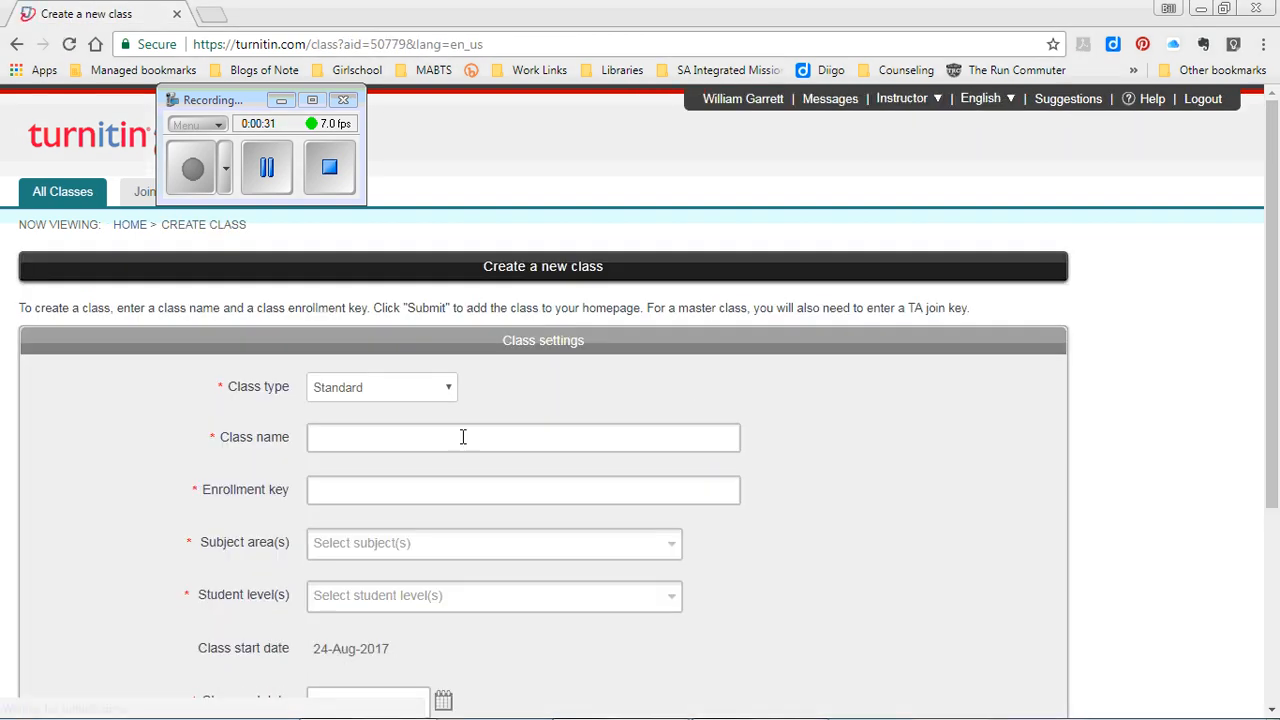
click(378, 431)
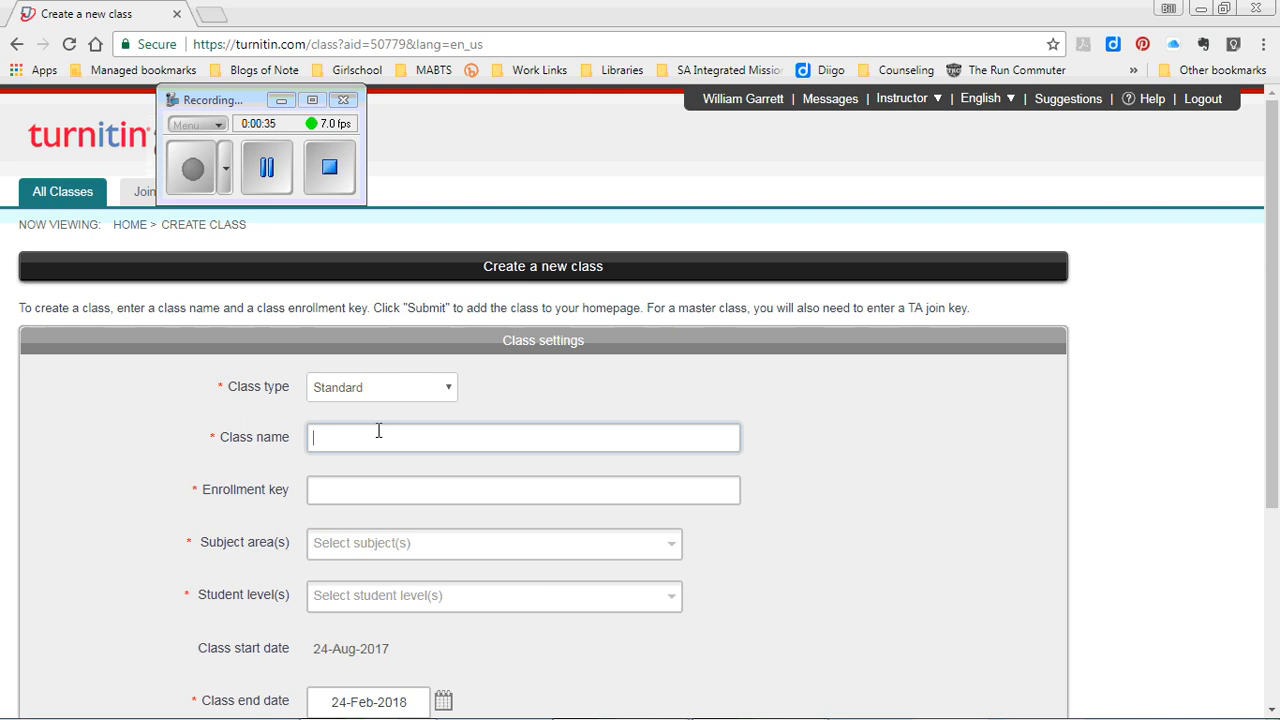
text(Turnitin Setup)
click(366, 487)
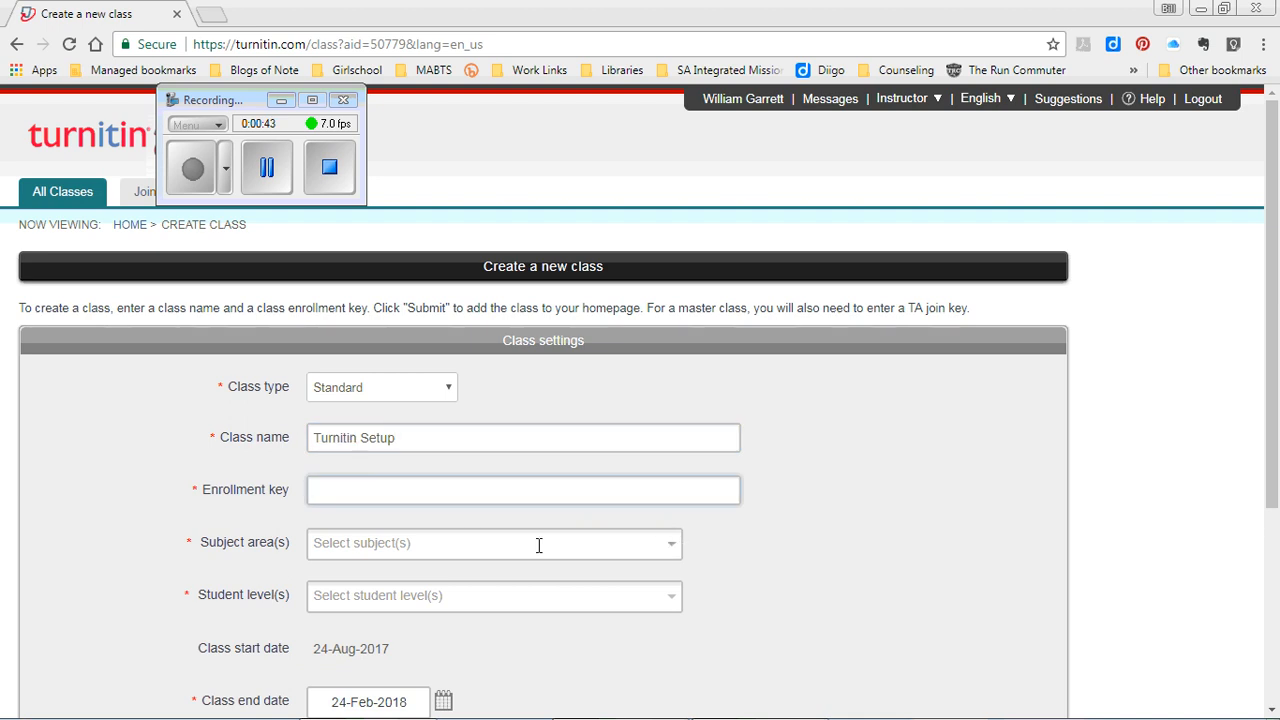
scroll(508, 526, down, 2)
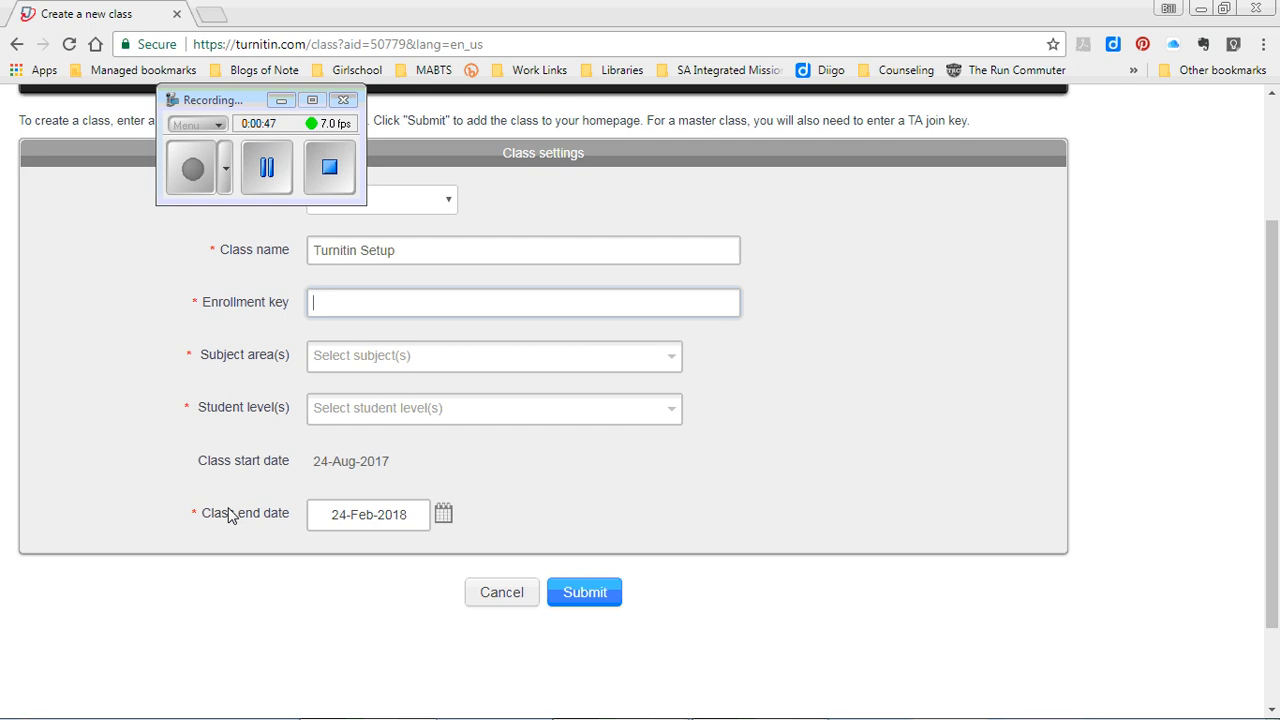
- Jump the class end-date calendar to January 2019 using the month list
click(443, 514)
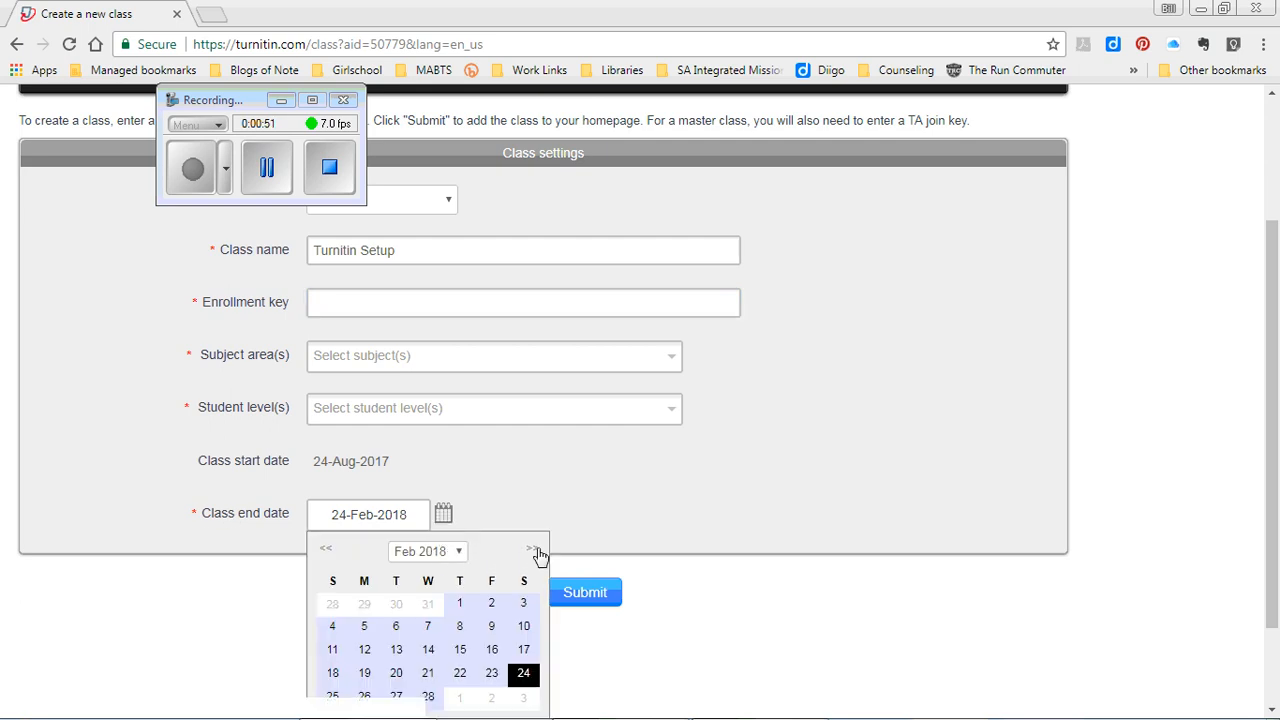
click(455, 552)
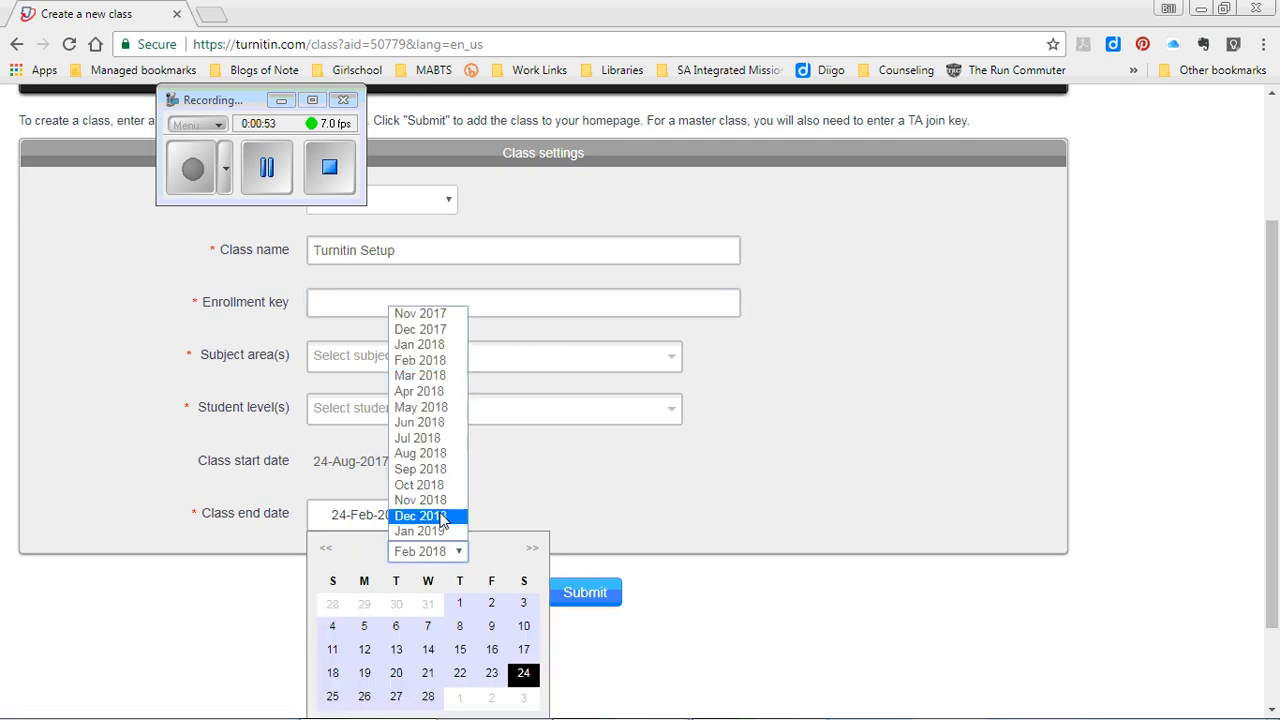
click(435, 536)
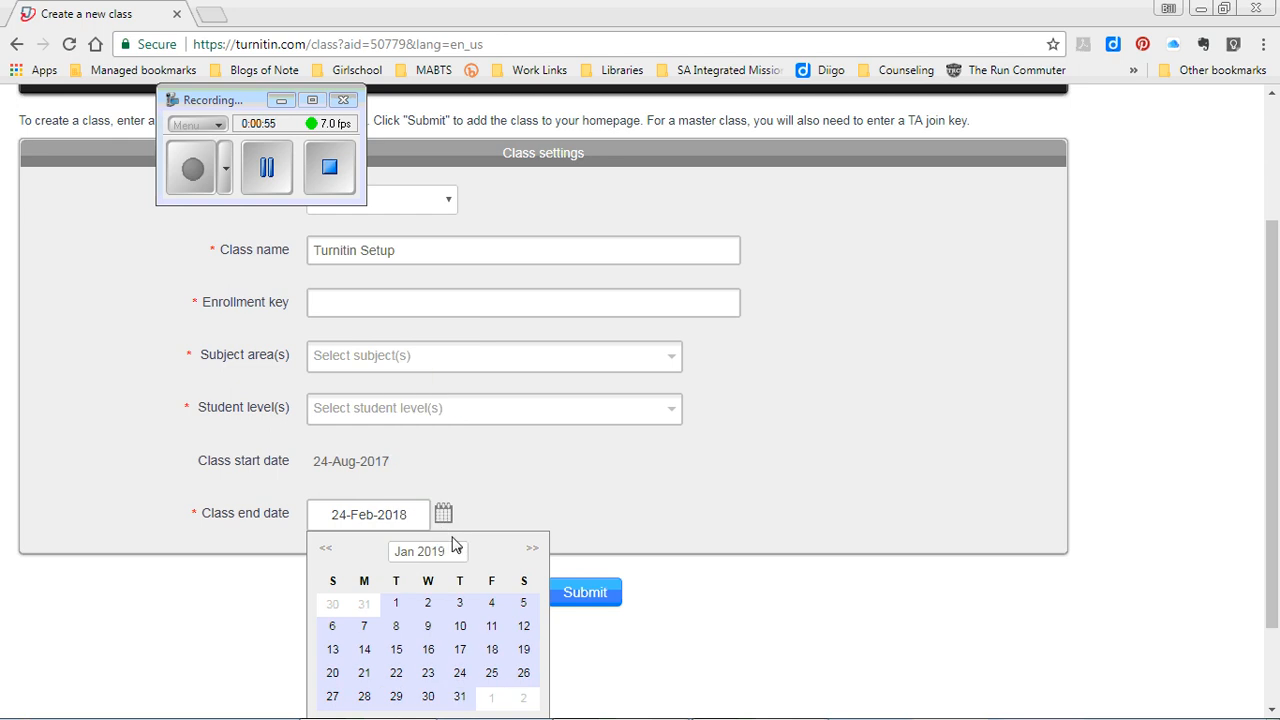
click(457, 552)
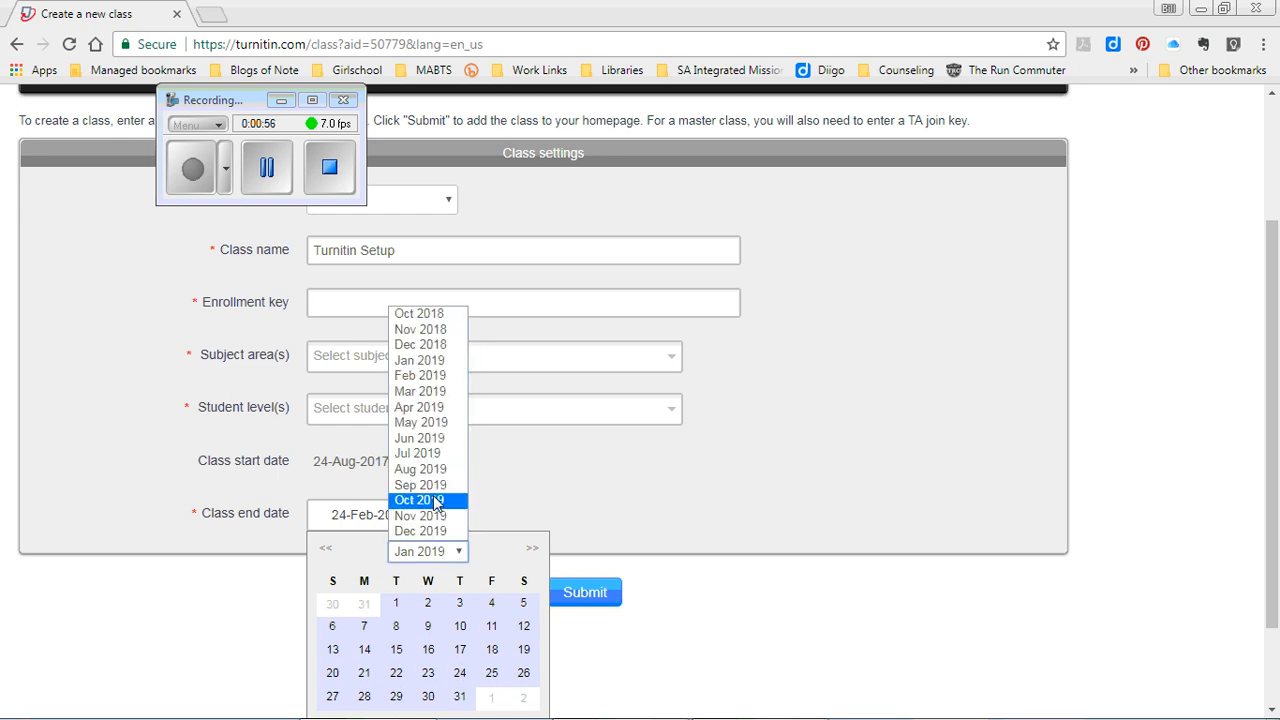
click(484, 555)
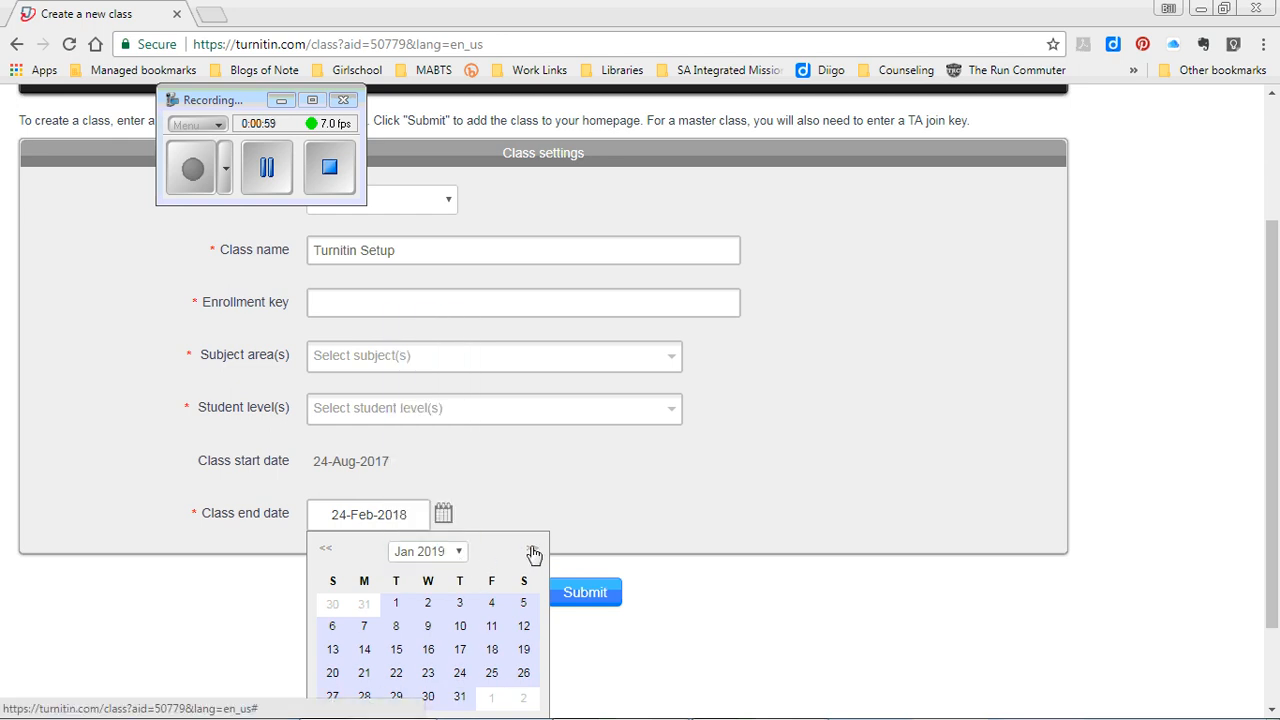
- Advance the calendar to January 2021, set end date 01-Jan-2021, and submit the form
click(532, 550)
click(532, 550)
click(532, 550)
click(532, 550)
click(532, 550)
click(532, 550)
click(532, 550)
click(532, 550)
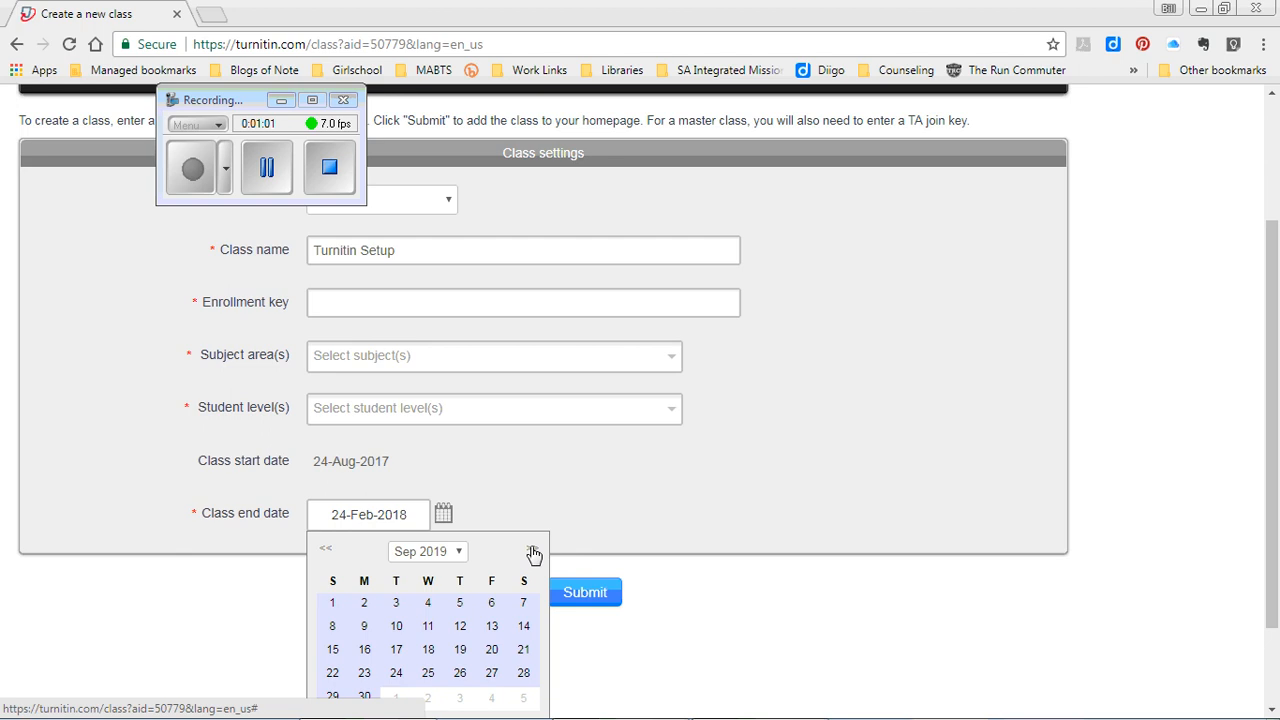
click(532, 552)
click(532, 552)
click(532, 552)
click(532, 552)
click(532, 552)
click(532, 552)
click(532, 552)
click(532, 552)
click(532, 552)
click(532, 552)
click(532, 552)
click(532, 552)
click(532, 552)
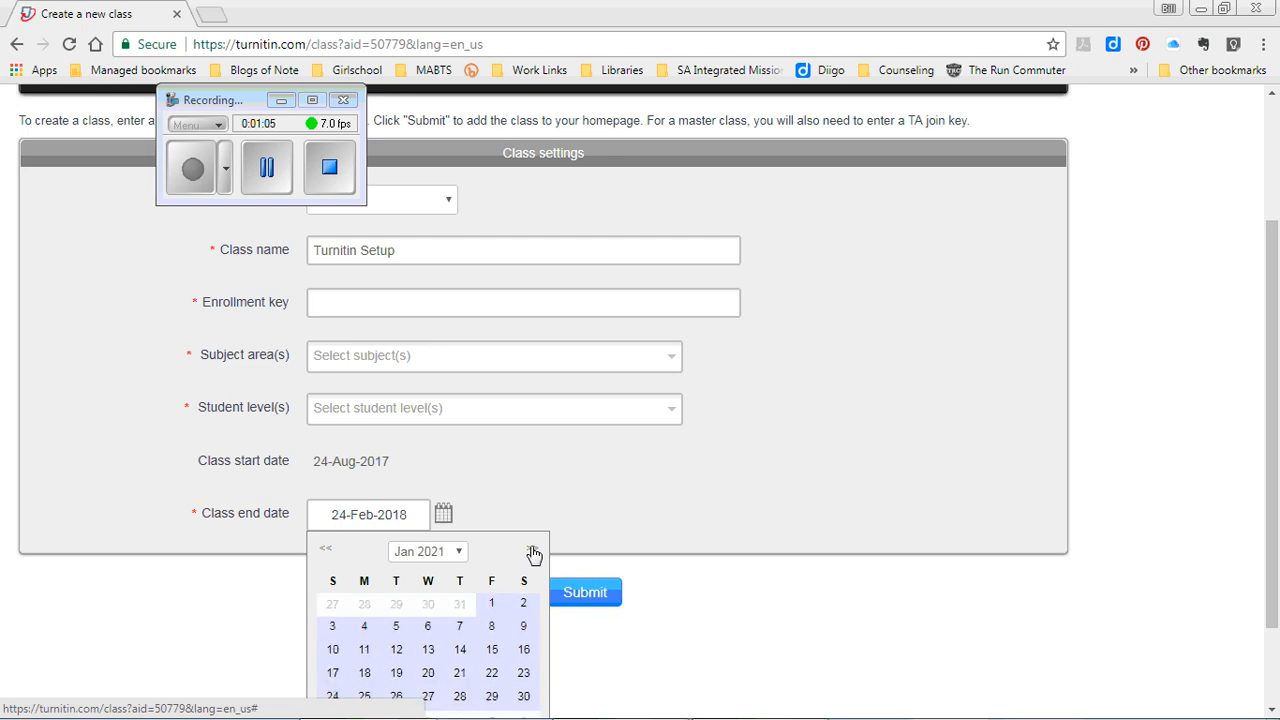
click(491, 603)
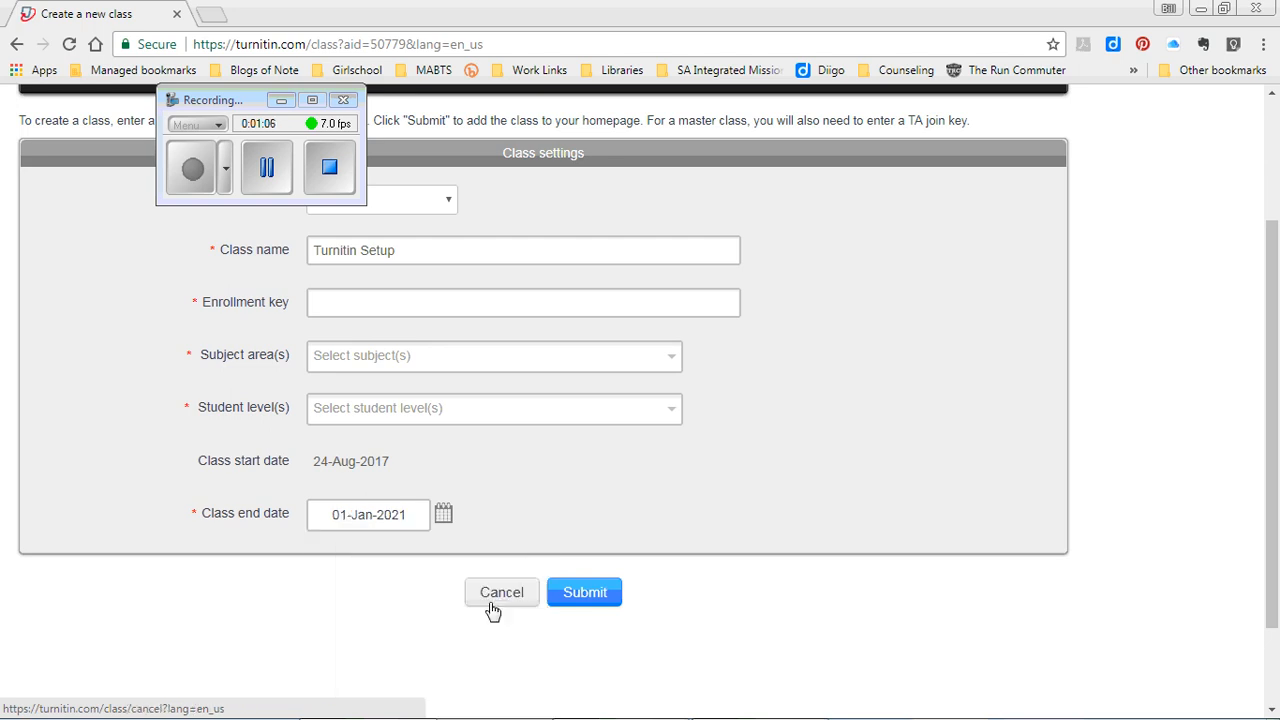
click(585, 593)
scroll(383, 420, down, 2)
- Enter an enrollment key and choose Other as the subject area
click(380, 416)
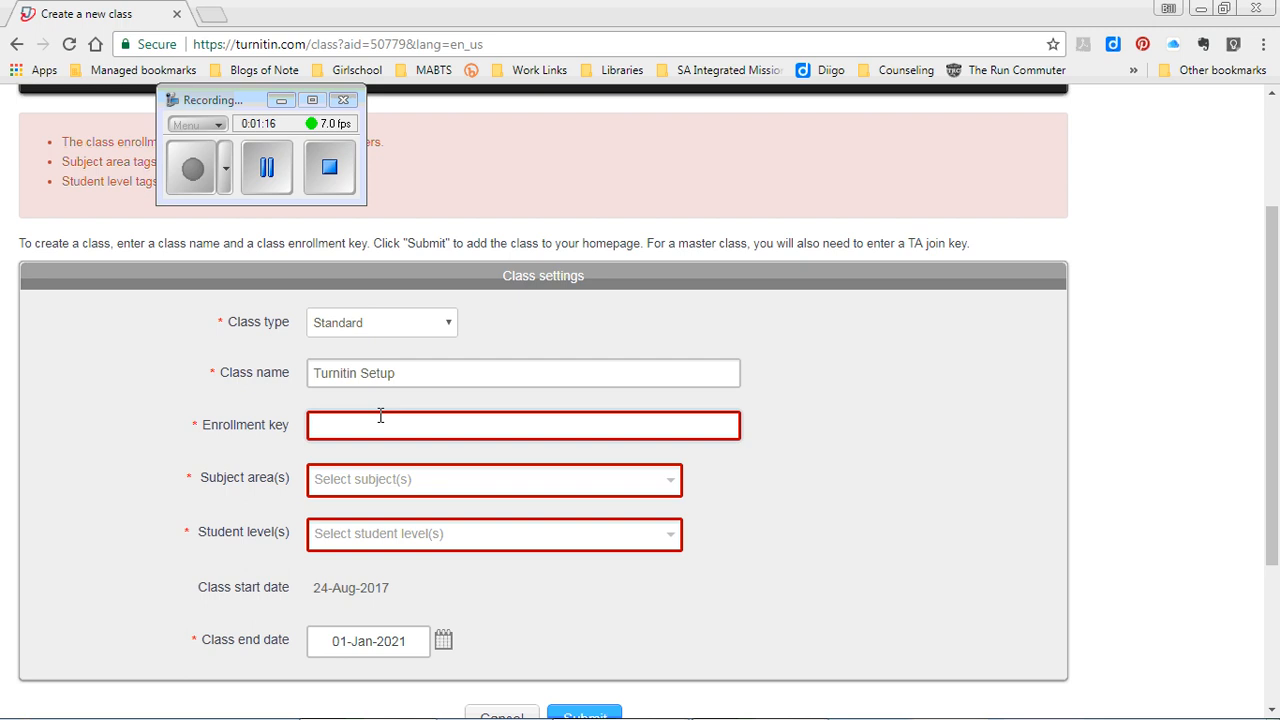
key(Tab)
text(n)
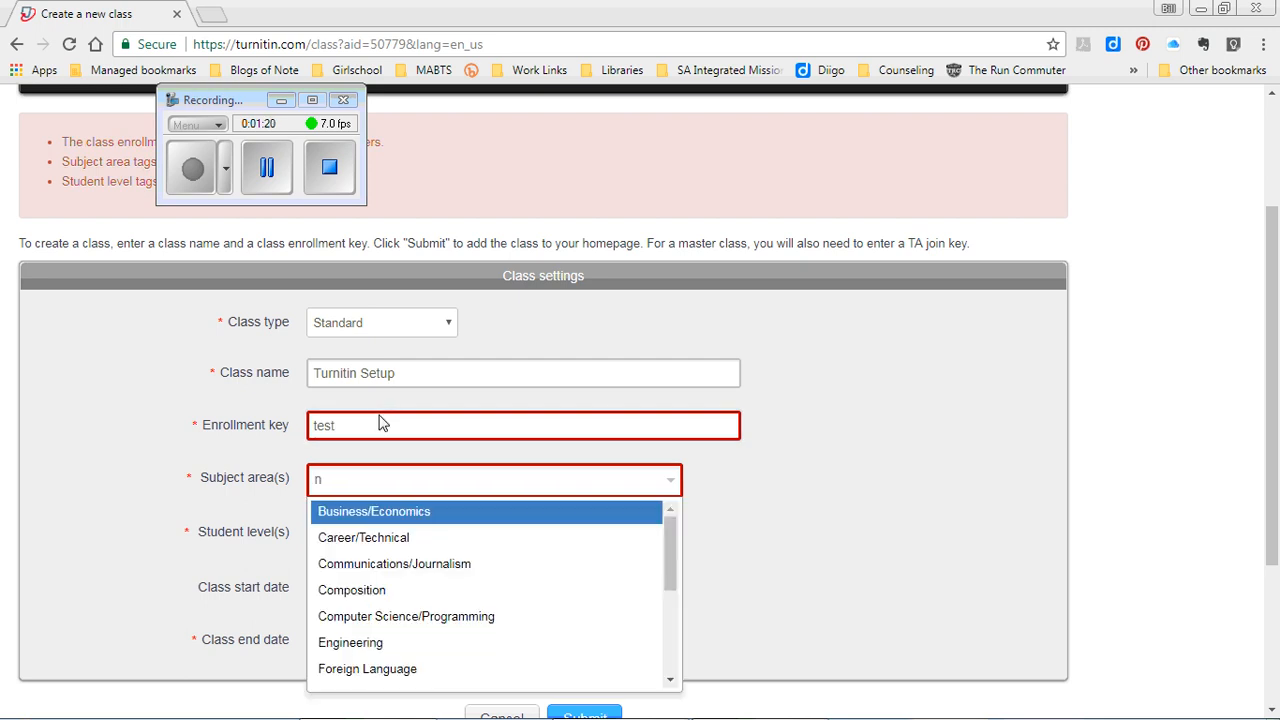
key(BackSpace)
text(o)
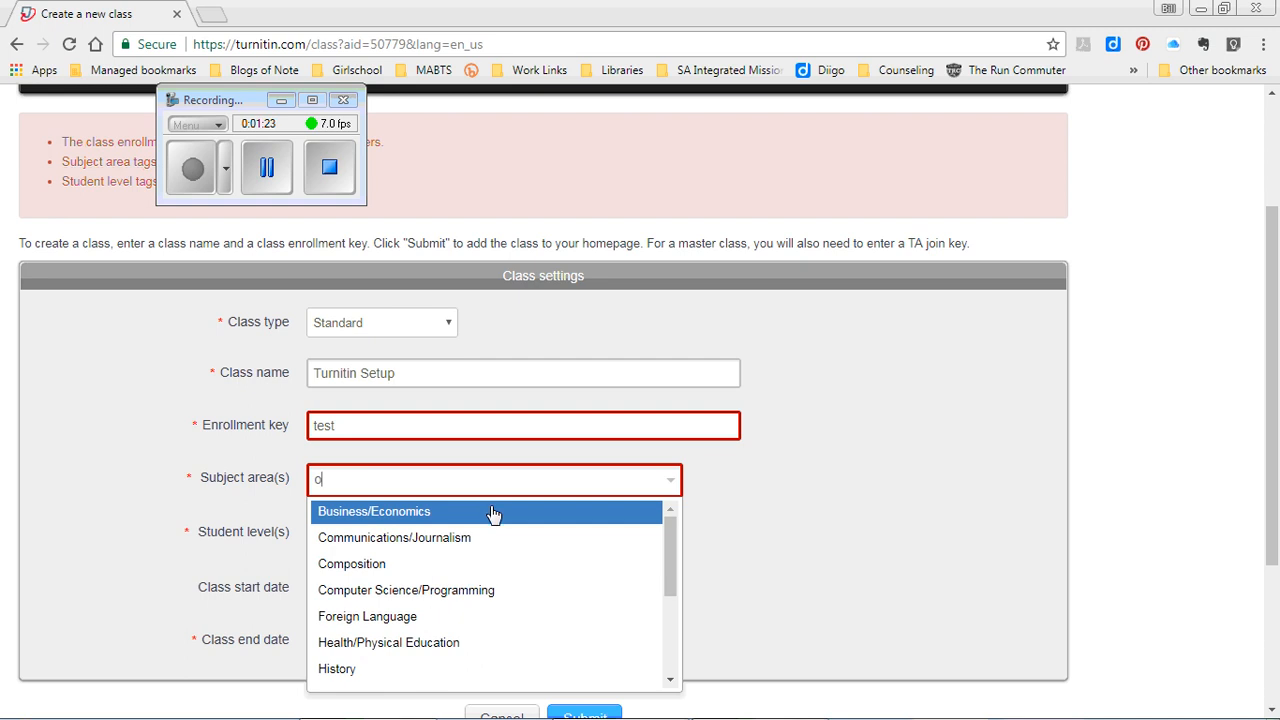
text(ther)
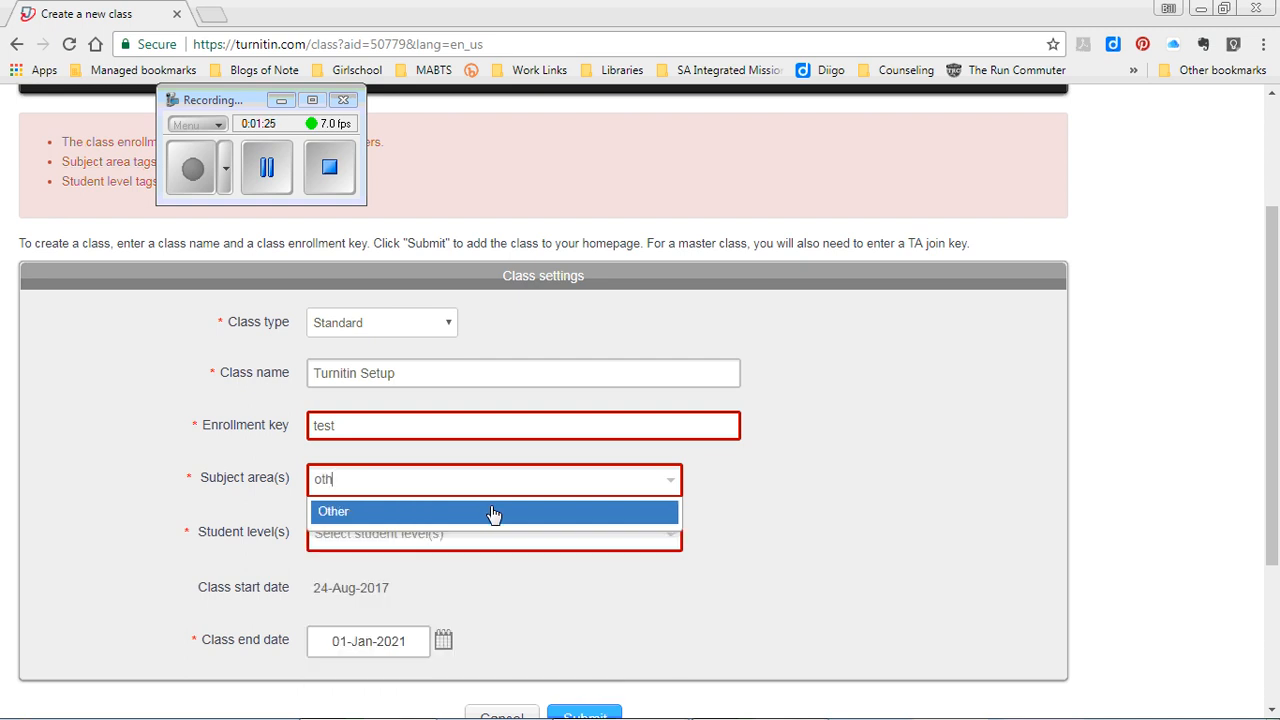
click(493, 513)
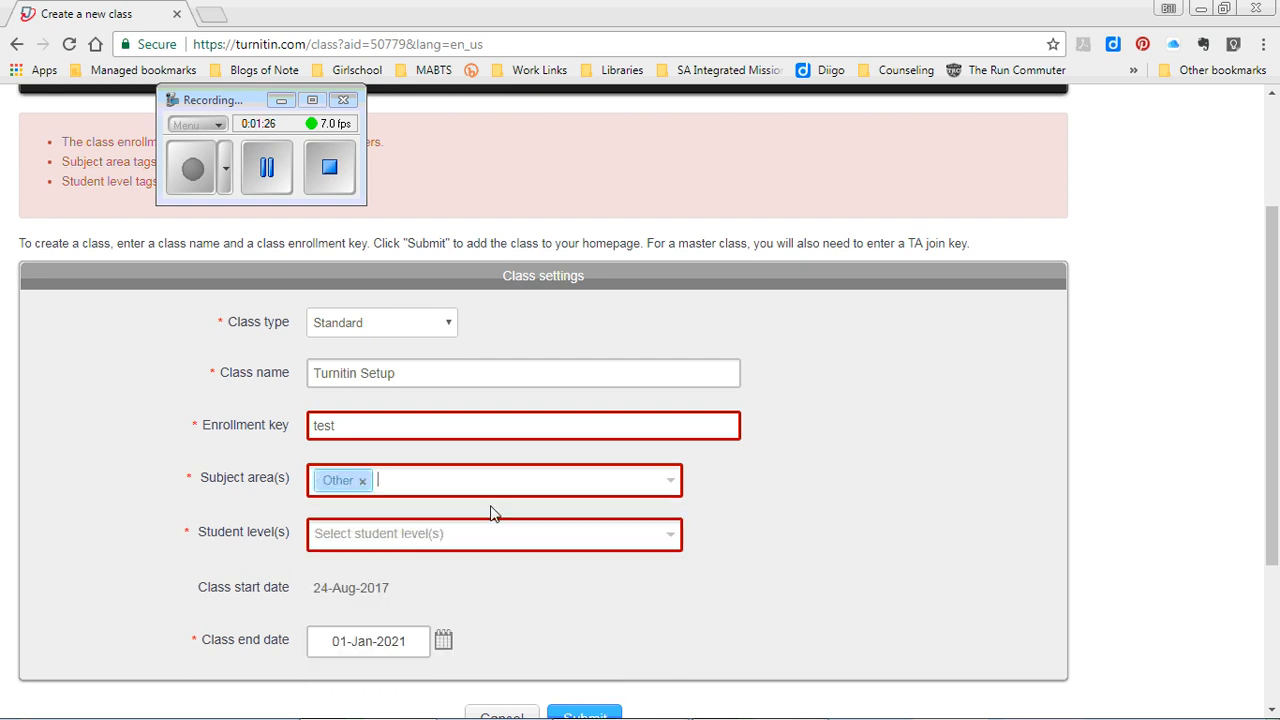
- Choose Undergraduate as the student level and submit to create the class
click(650, 534)
click(422, 572)
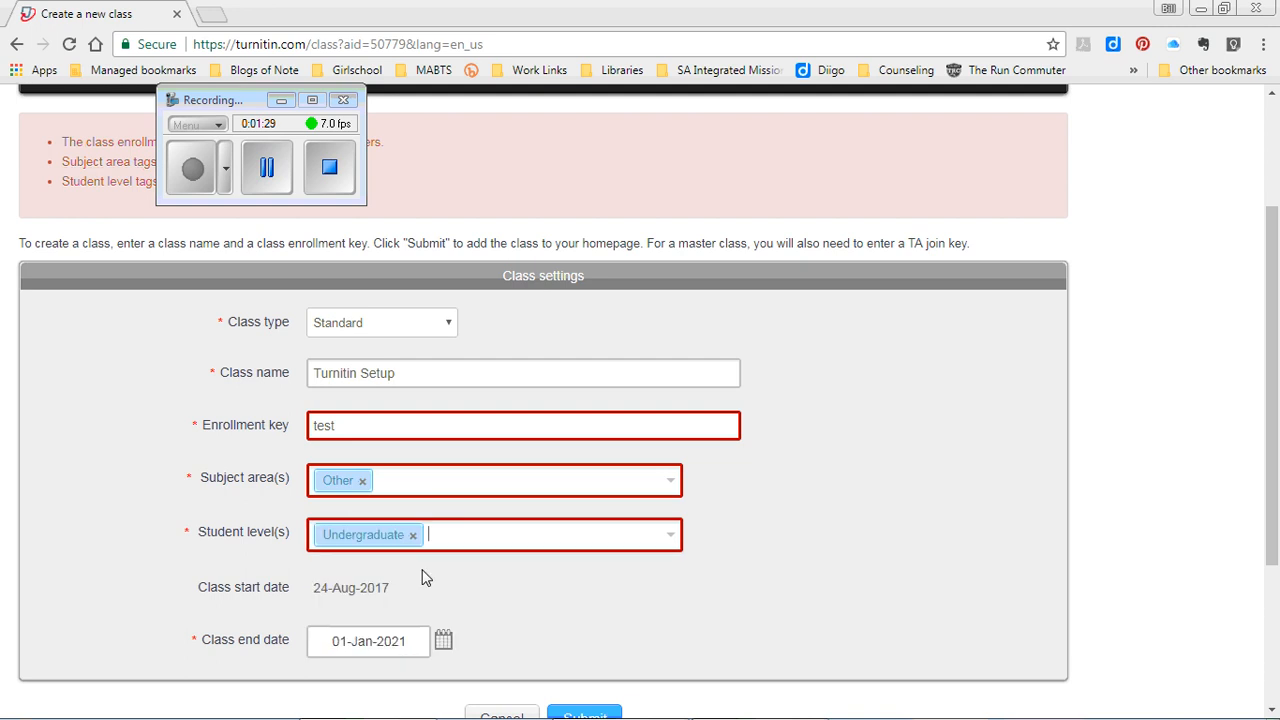
scroll(603, 631, down, 1)
click(600, 636)
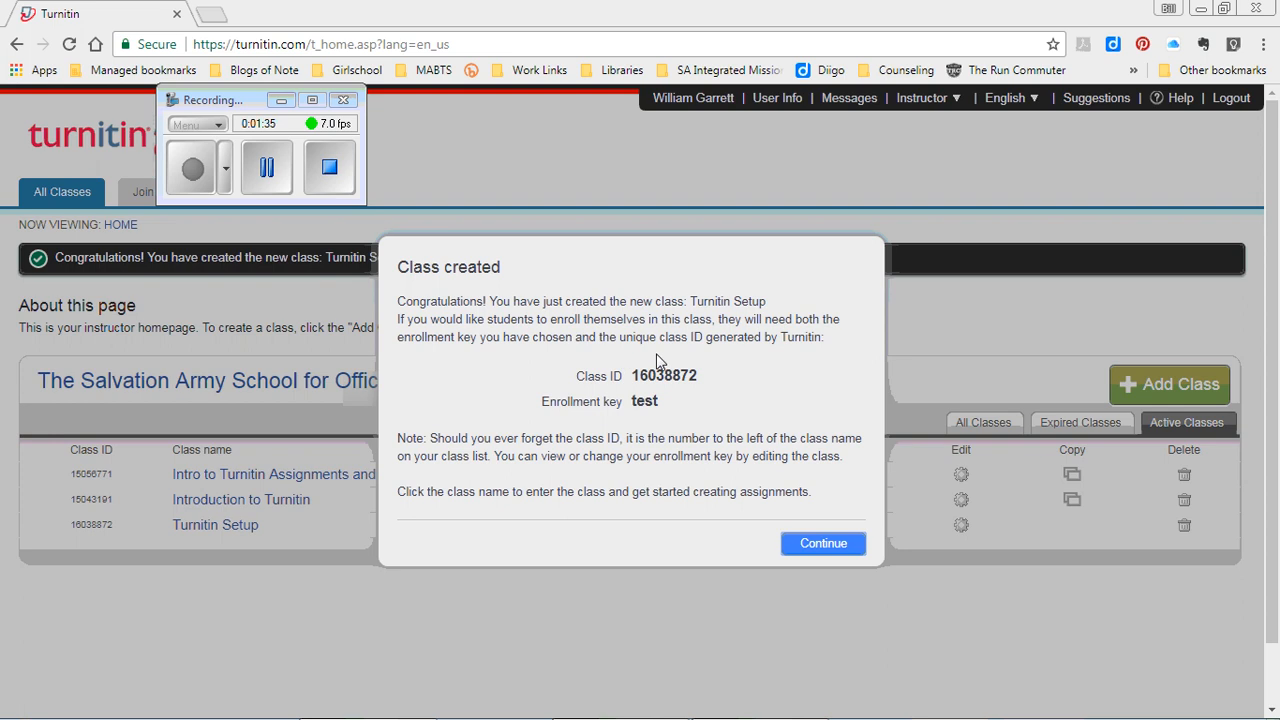
- Dismiss the Class created confirmation and open the Turnitin Setup class from the list
click(823, 547)
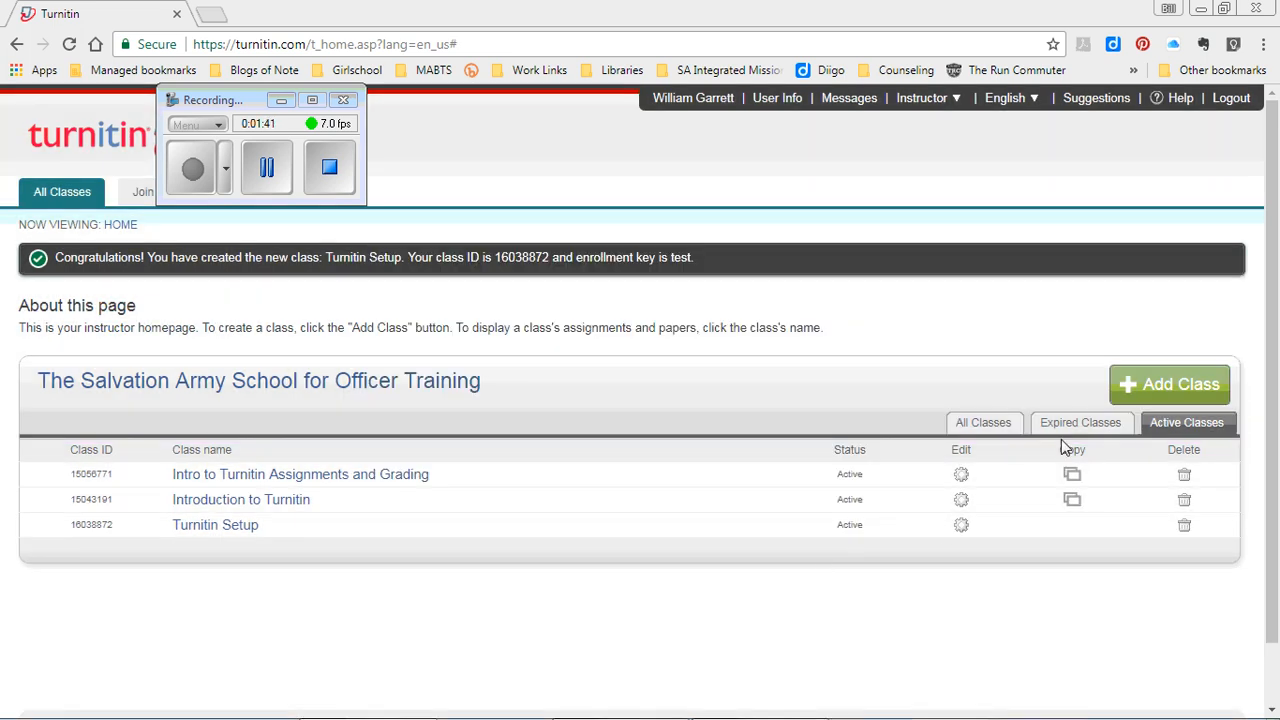
click(237, 526)
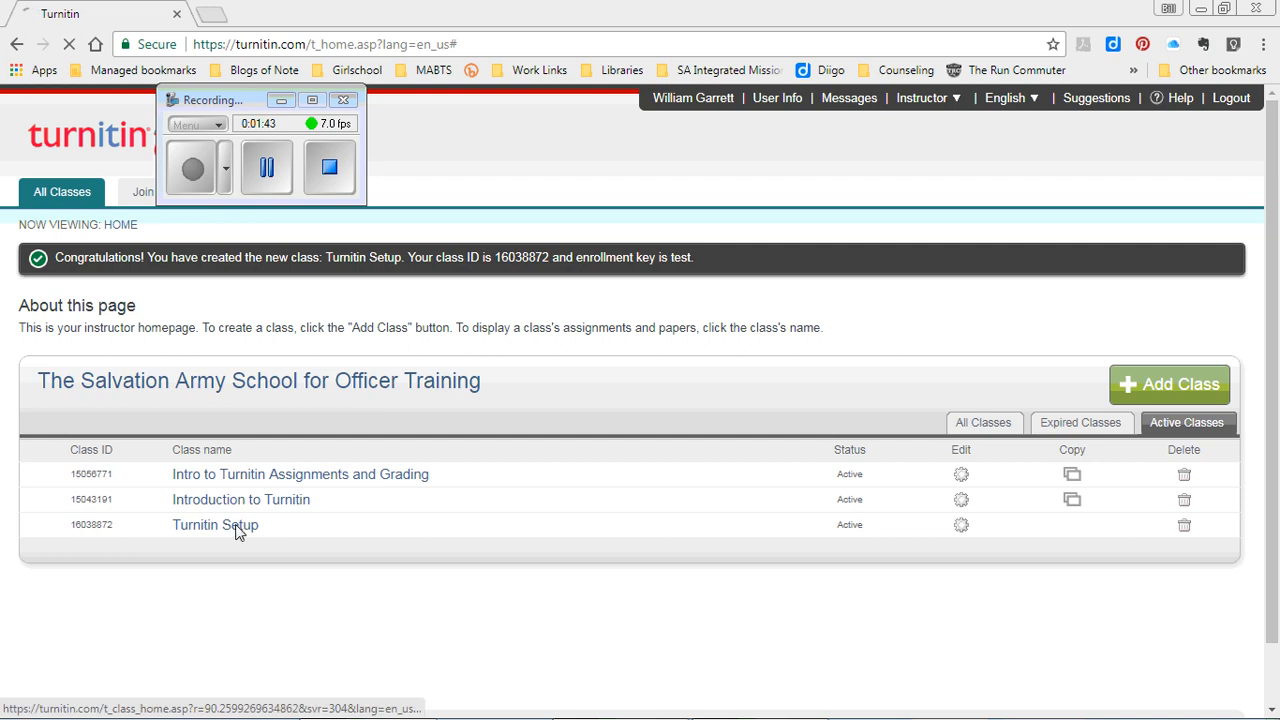
drag(244, 100, 355, 17)
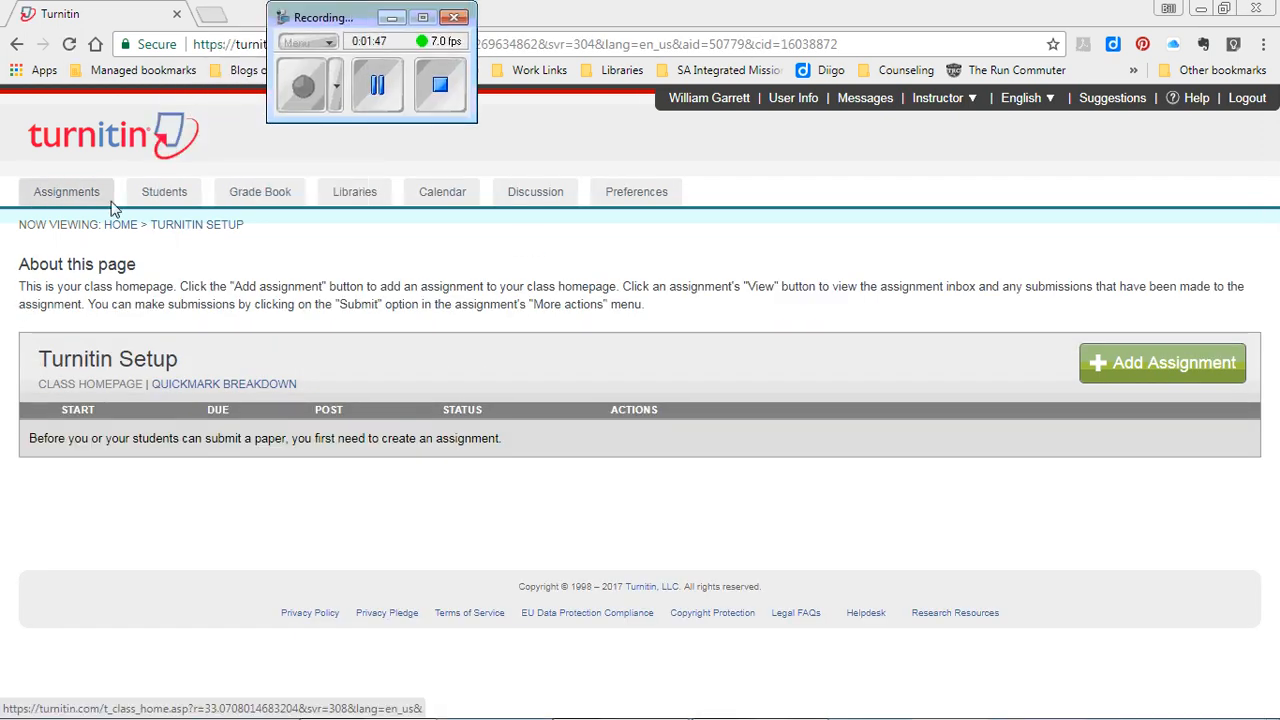
- Open the Turnitin Setup grade book, view Scale Grade Book, then go back to the grade book
click(269, 190)
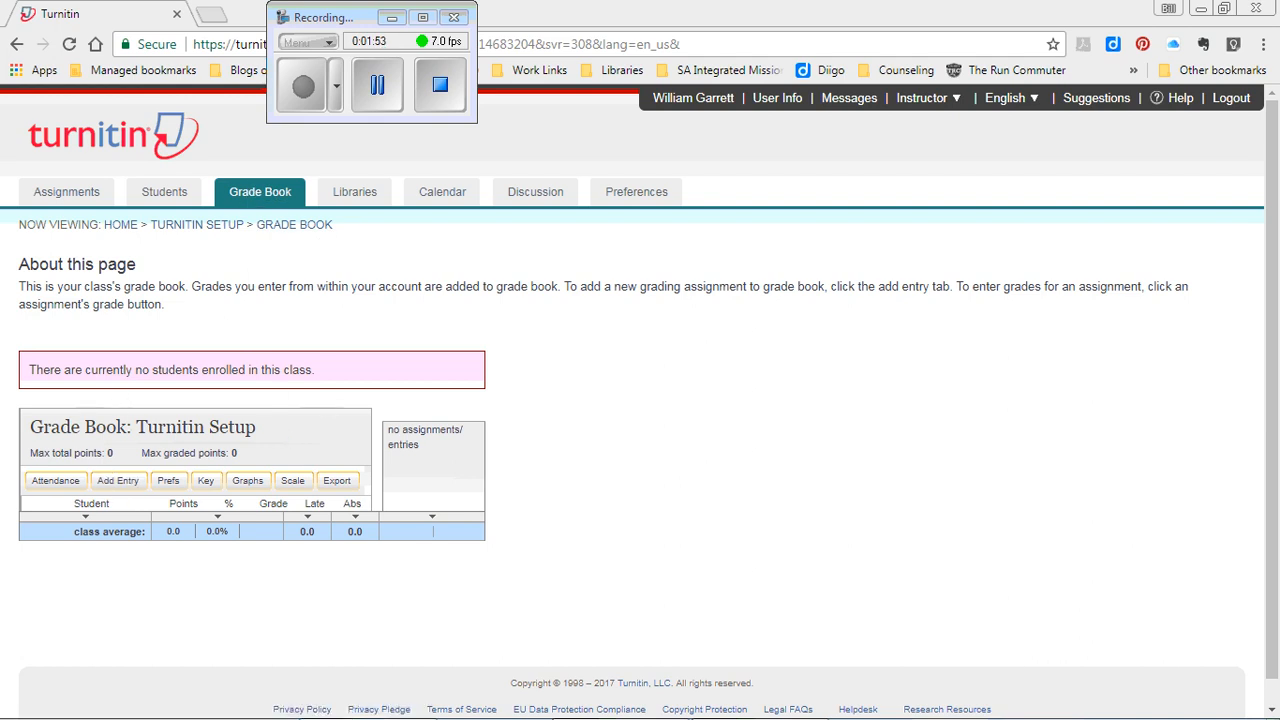
click(292, 482)
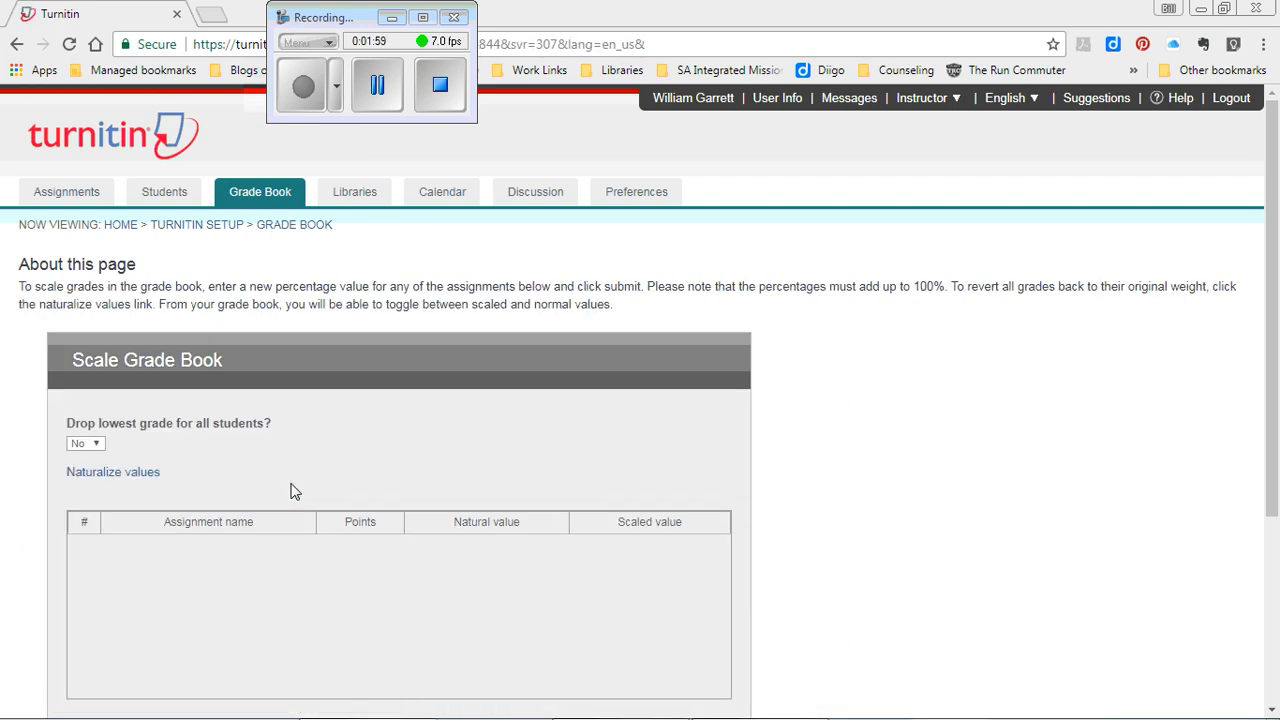
click(16, 44)
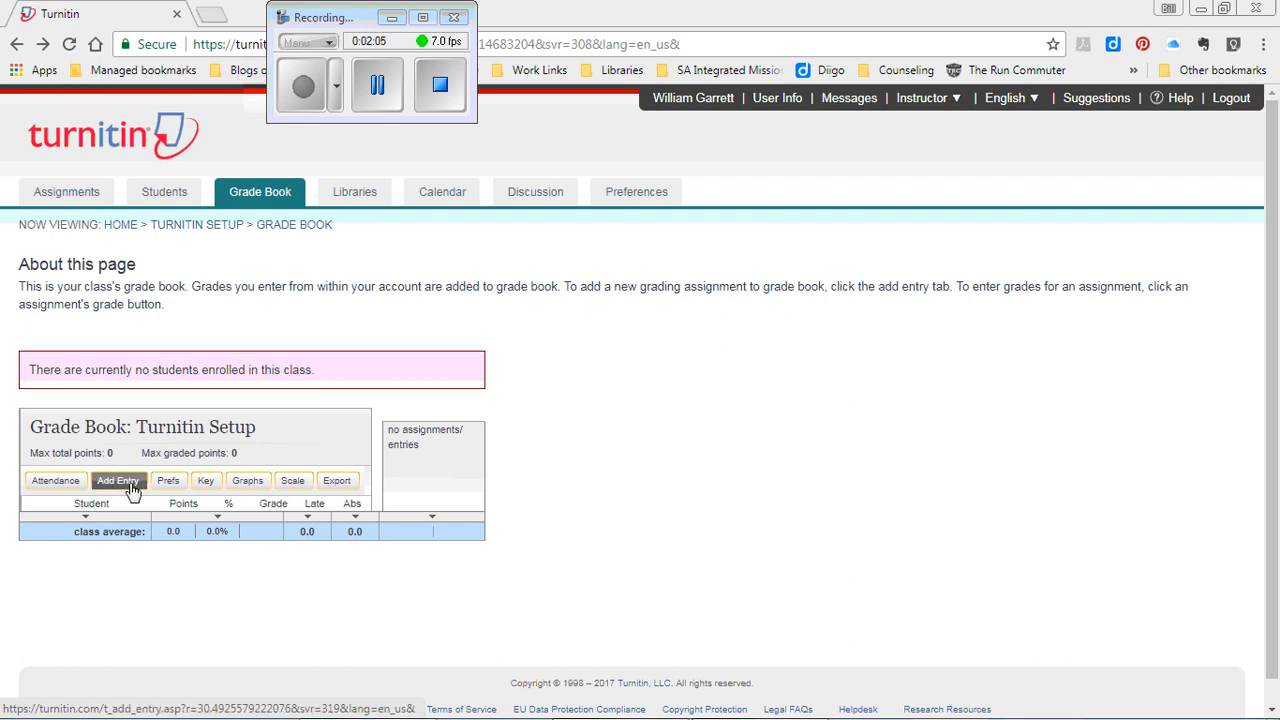
- Open the grade book Prefs and switch grade display to 'As letter grade'
click(170, 484)
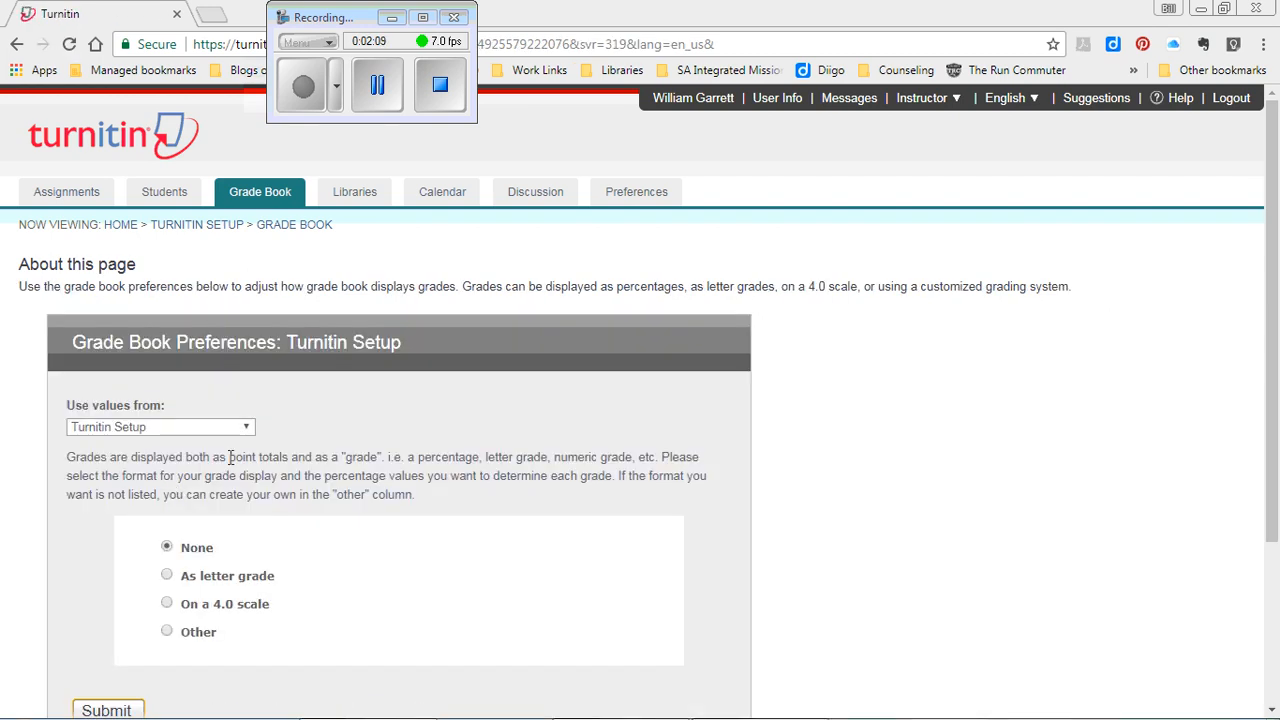
scroll(133, 251, down, 2)
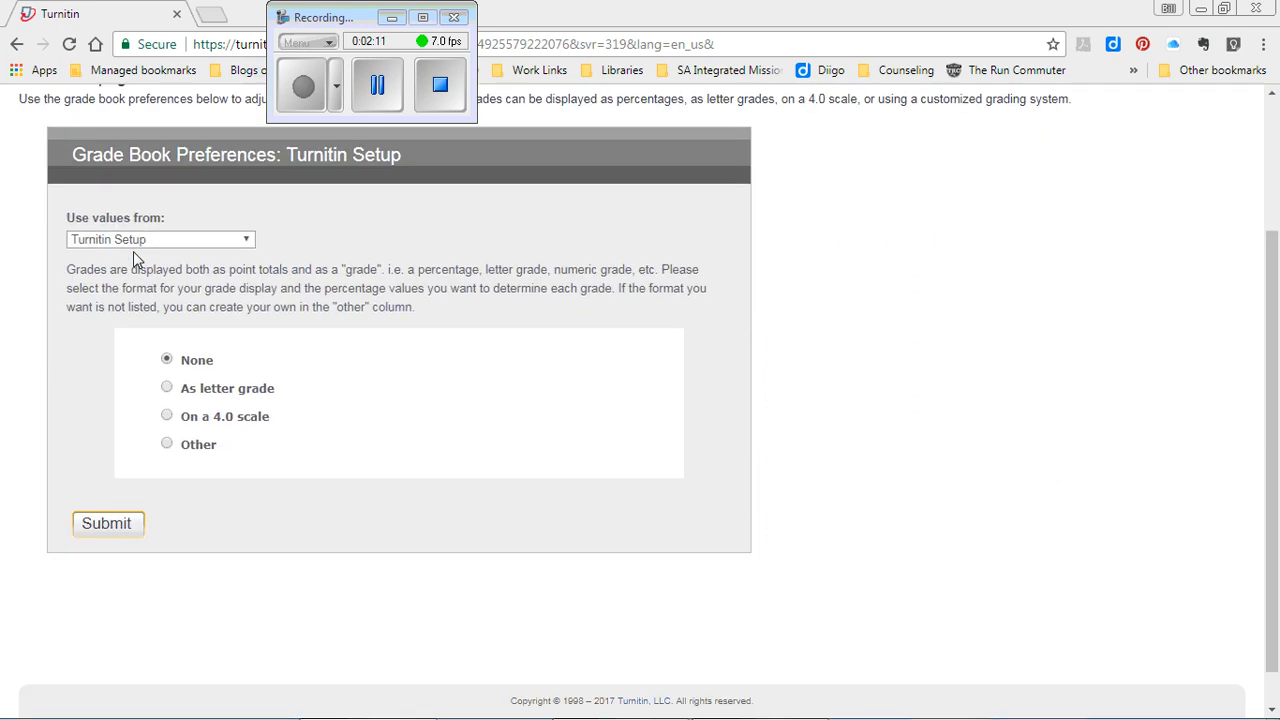
click(207, 390)
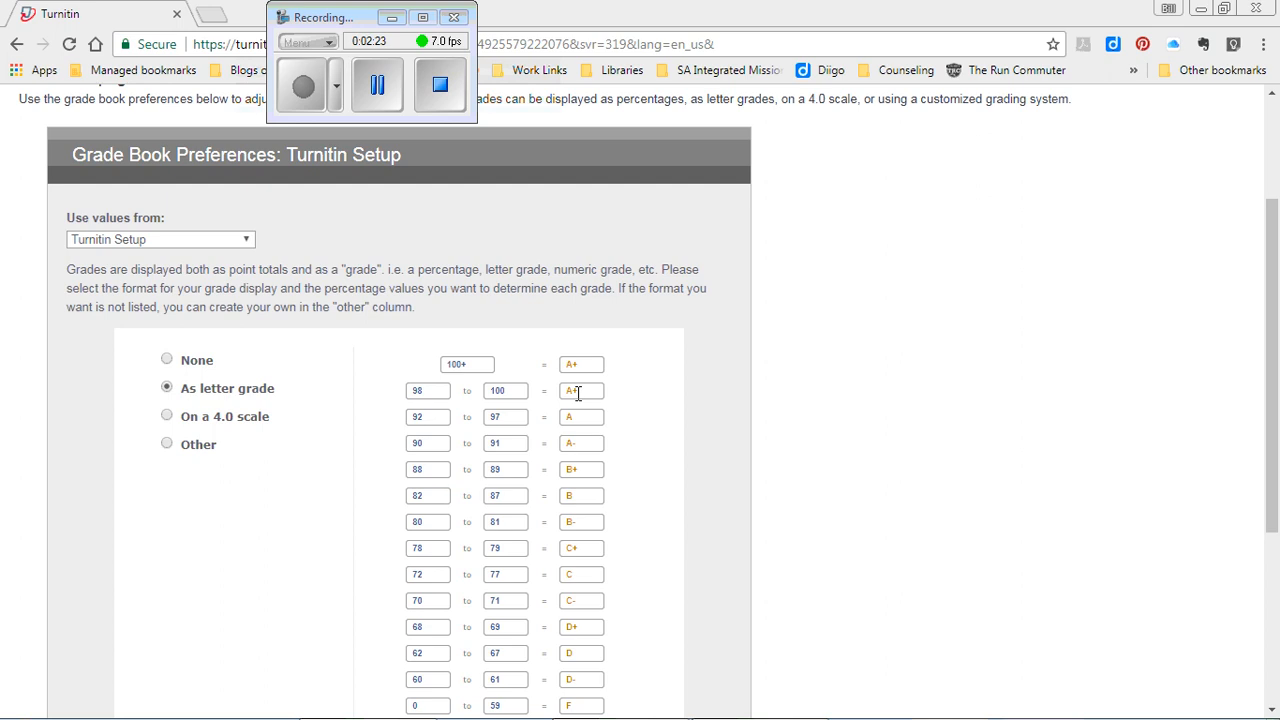
drag(1272, 400, 1269, 450)
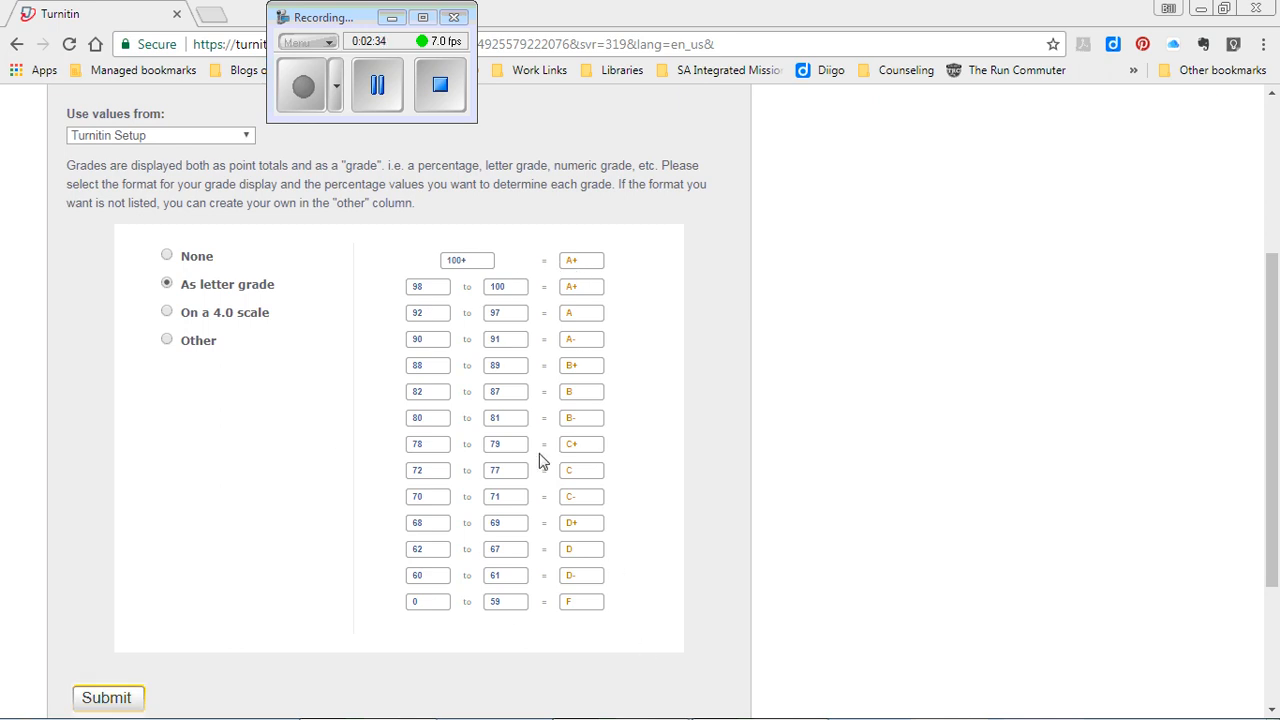
- Relabel the above-100 and 98–100 grades from A+ to A
click(490, 259)
click(593, 259)
drag(593, 259, 545, 261)
text(A)
key(Tab)
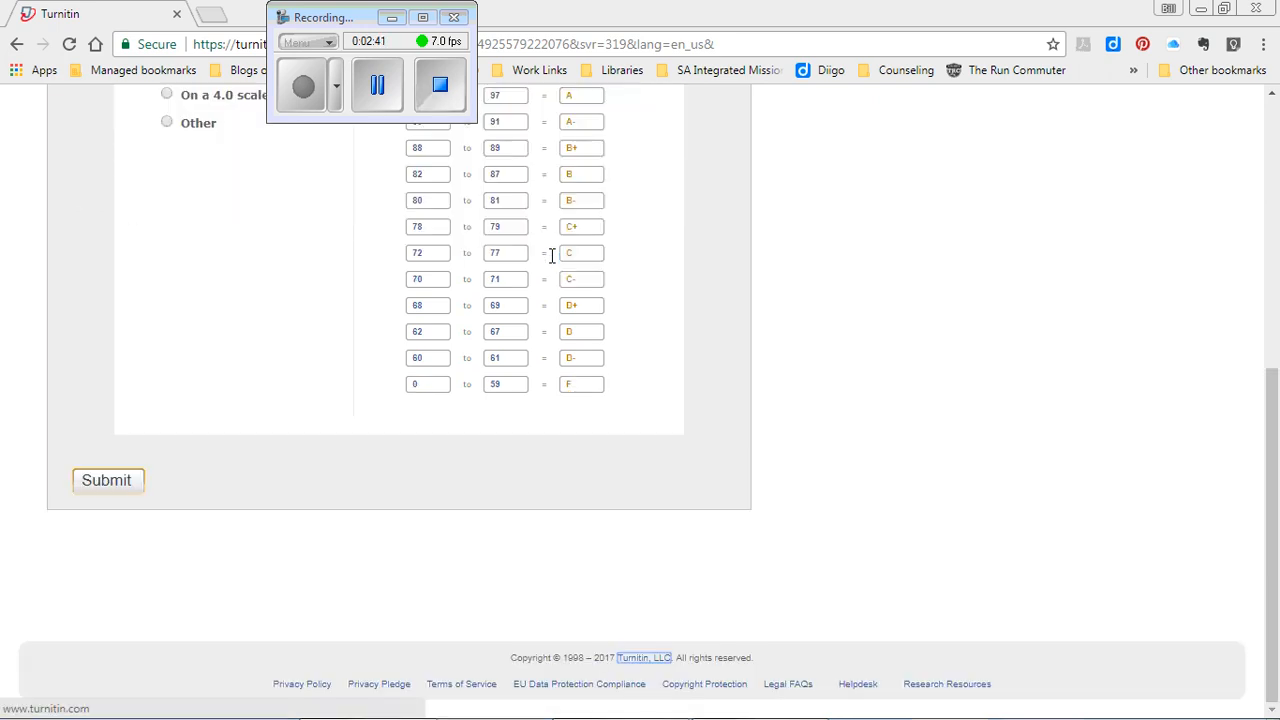
drag(1272, 390, 912, 234)
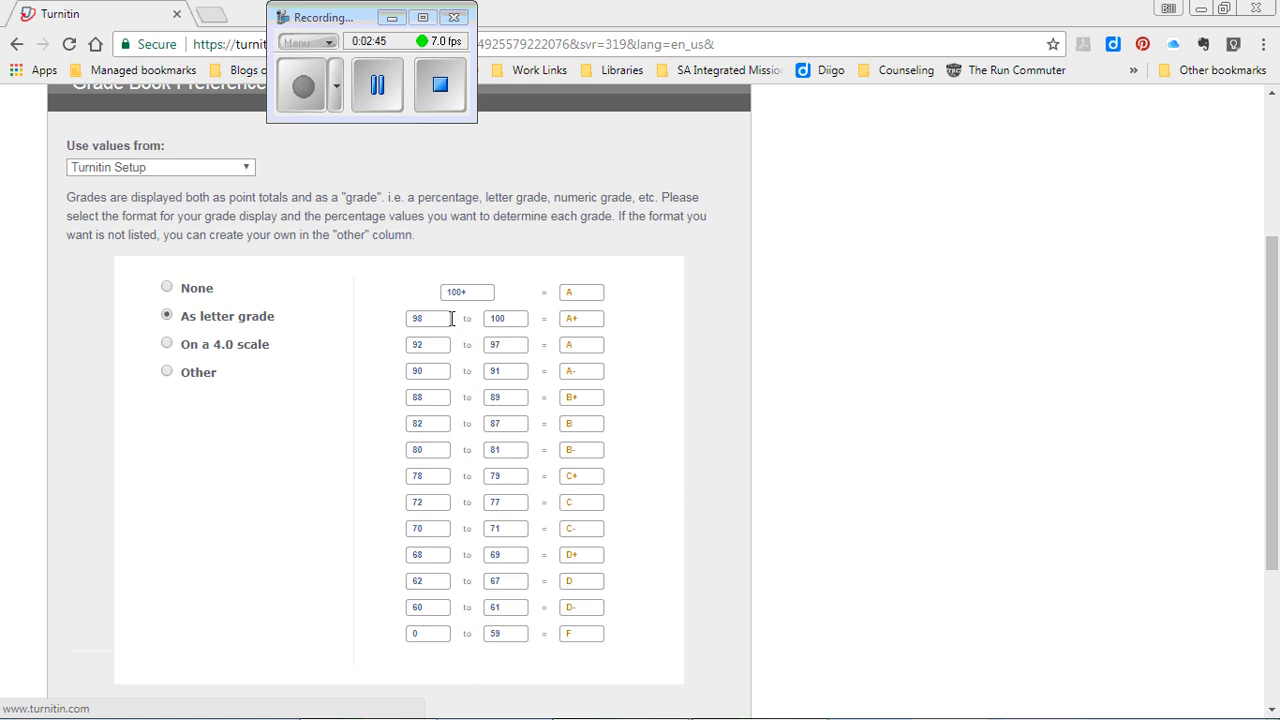
click(591, 319)
key(BackSpace)
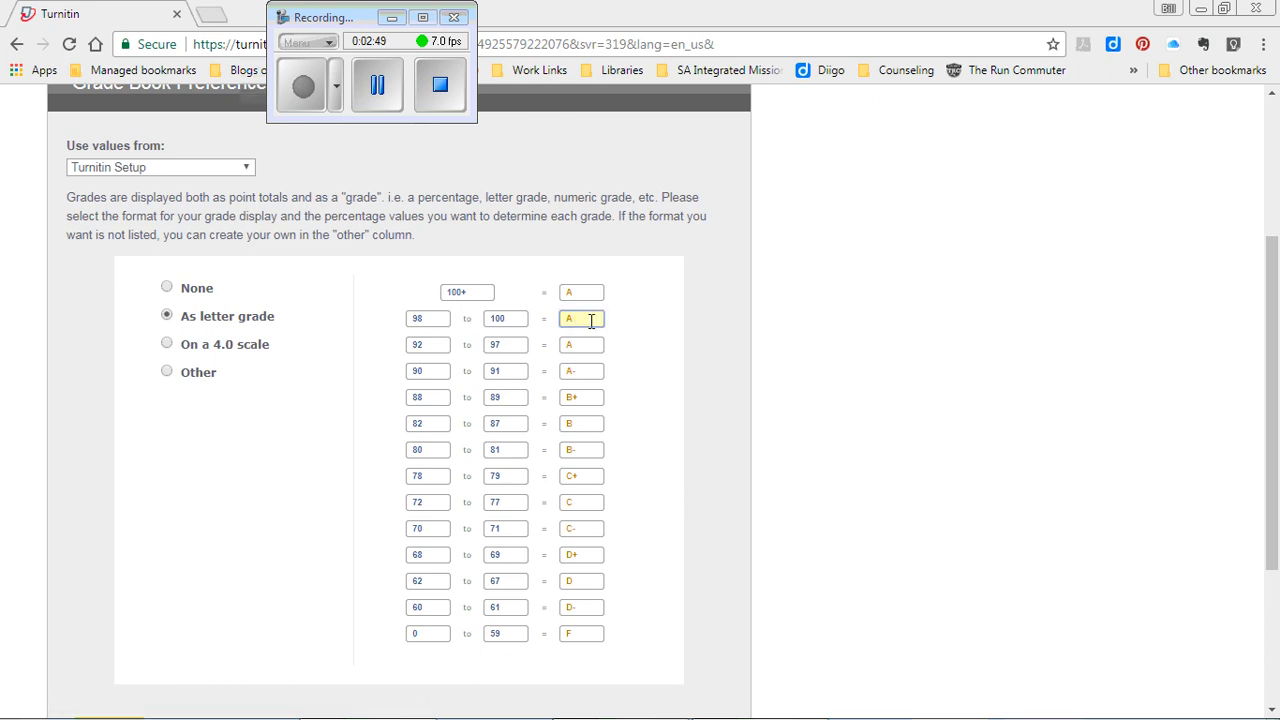
click(371, 356)
- Set the ranges 95–97 A, 90–94 A-, 87–89 B+, 83–86 B and 80–82 B-
click(443, 344)
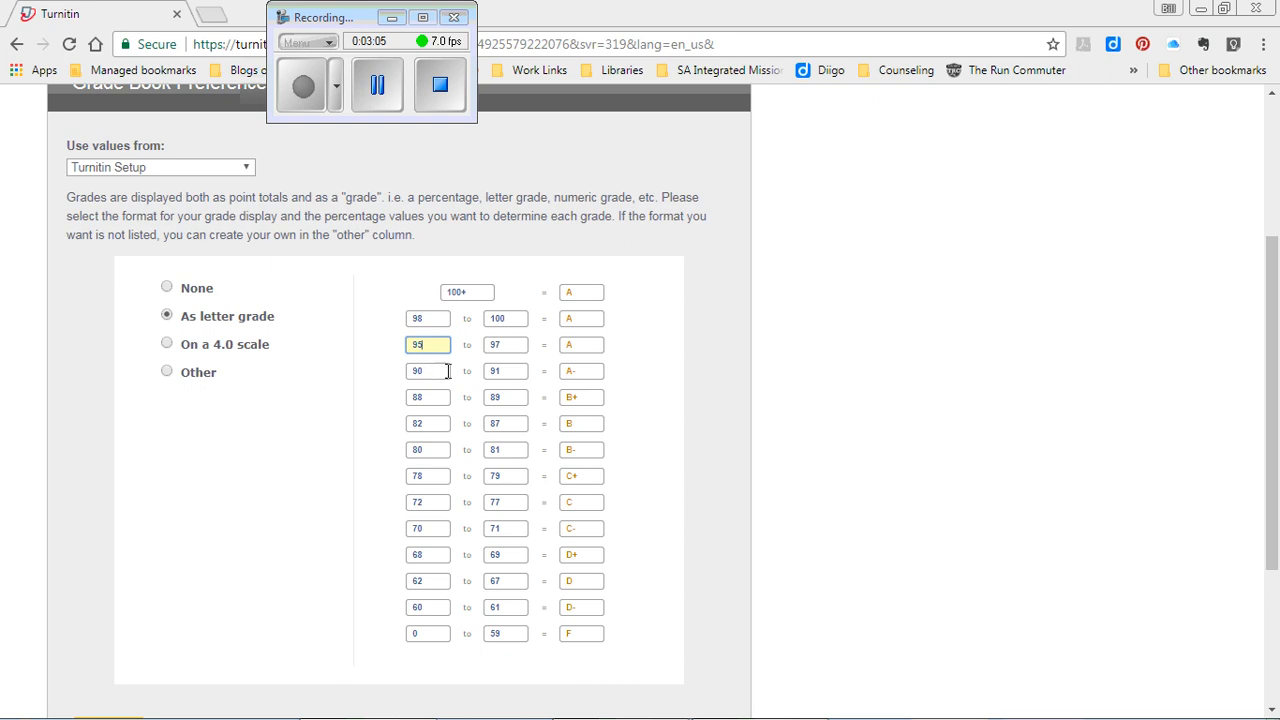
click(527, 368)
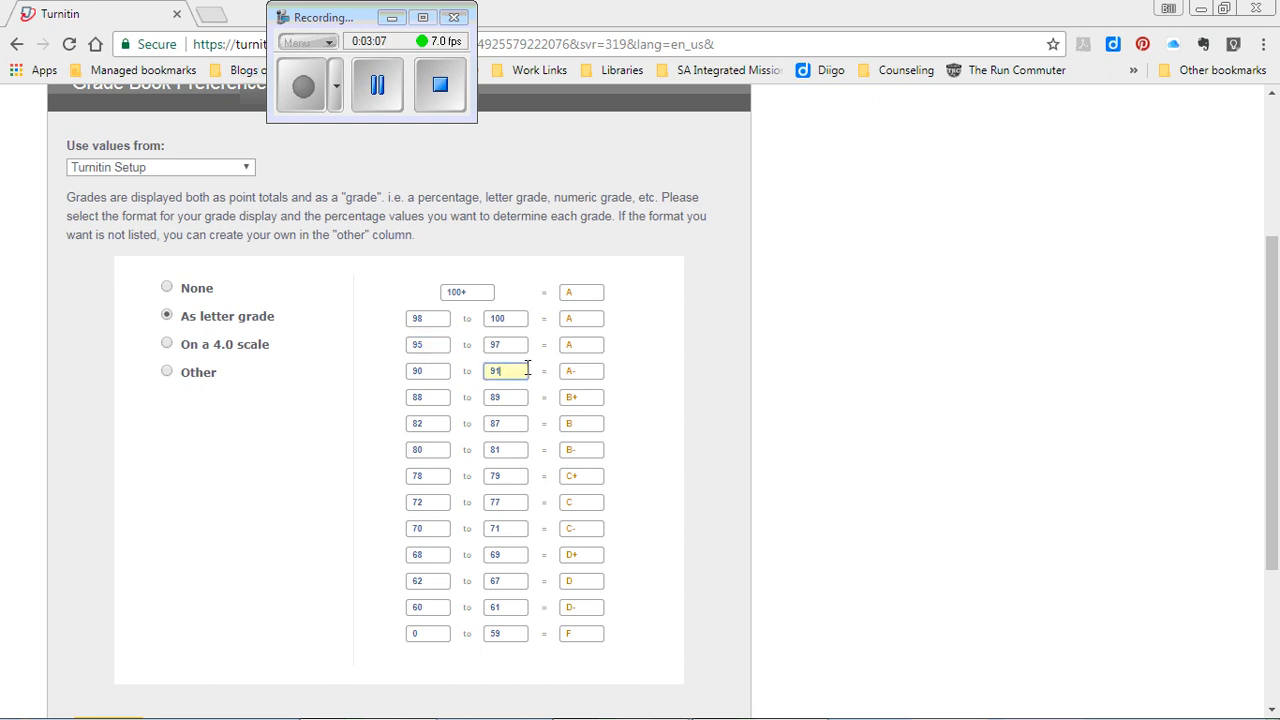
click(585, 369)
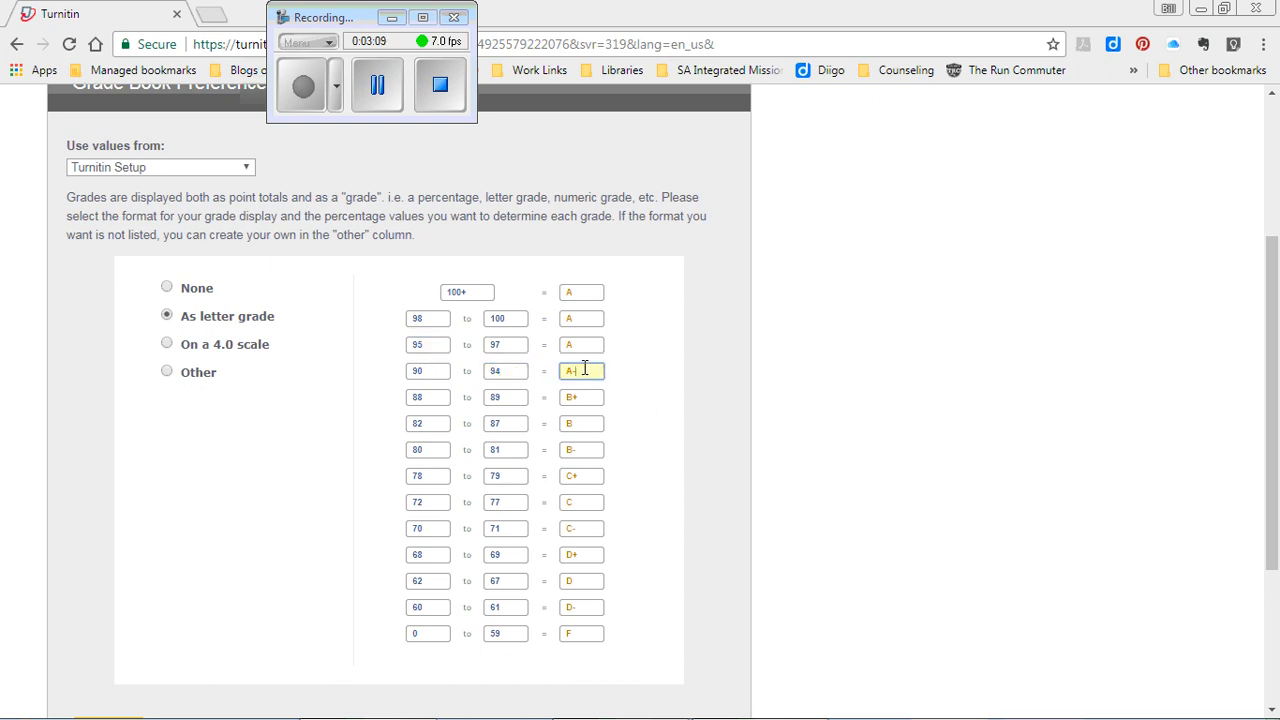
click(433, 399)
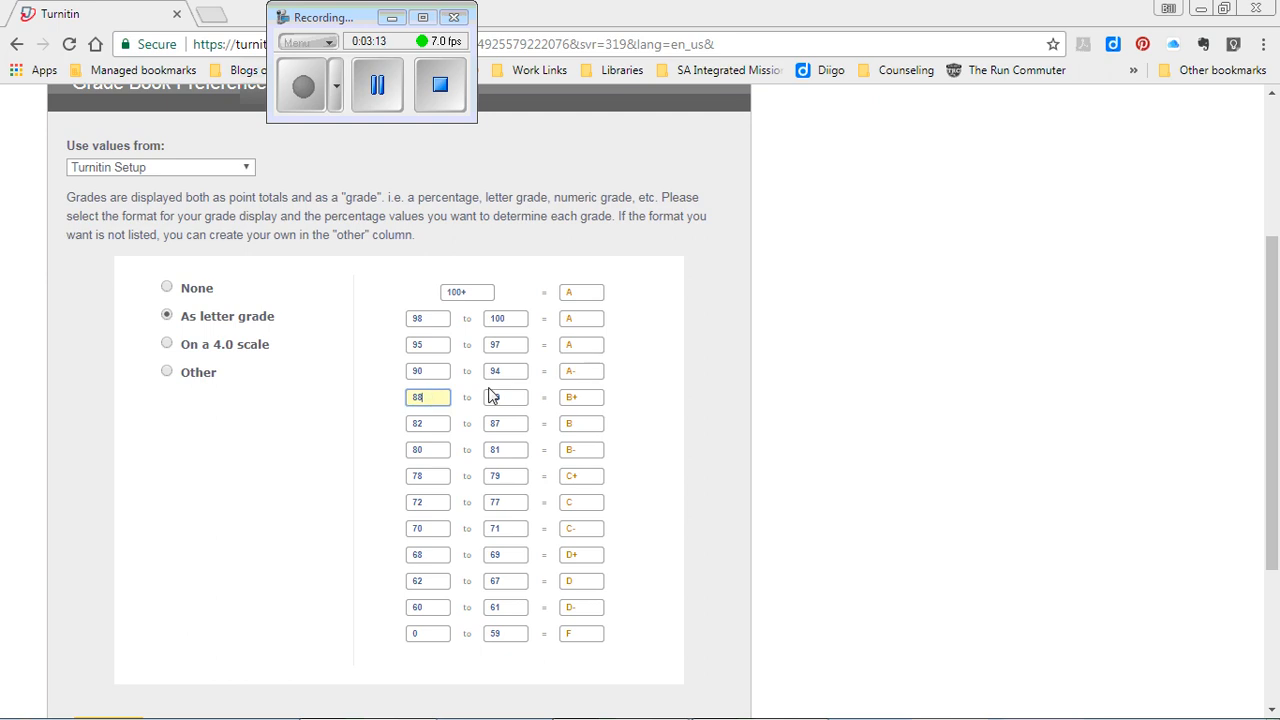
click(599, 397)
click(446, 423)
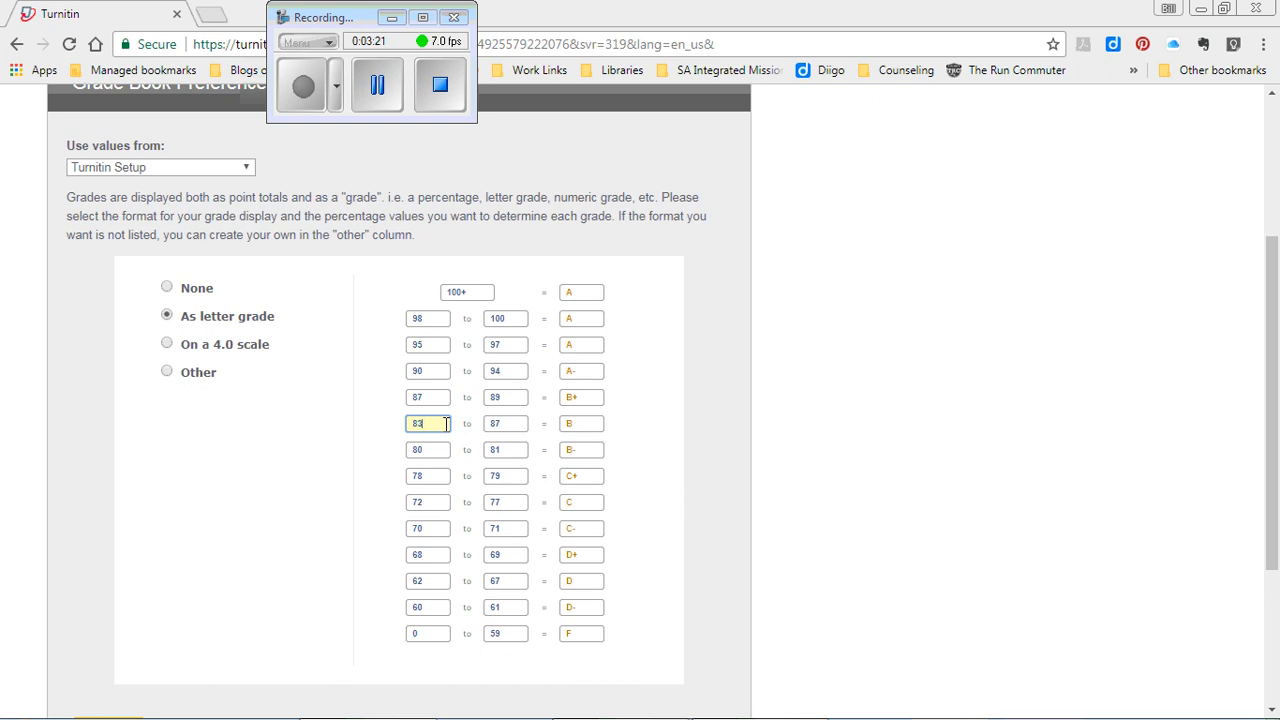
click(519, 423)
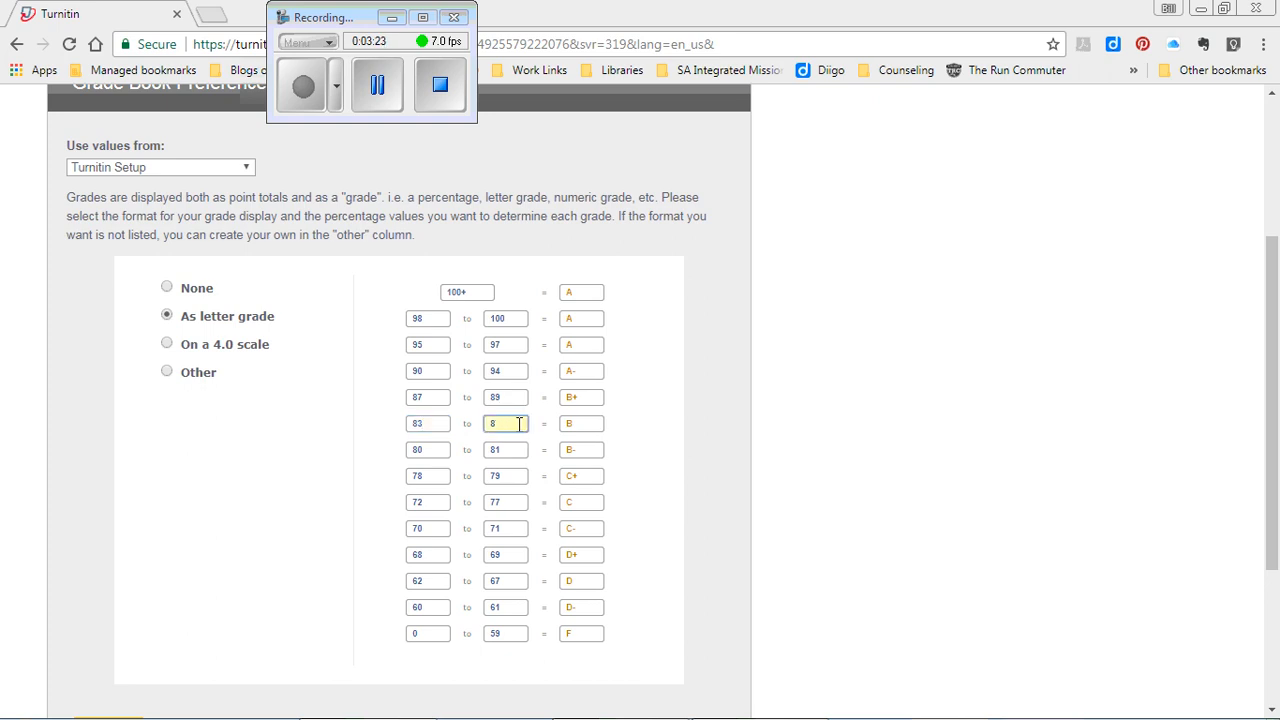
click(430, 451)
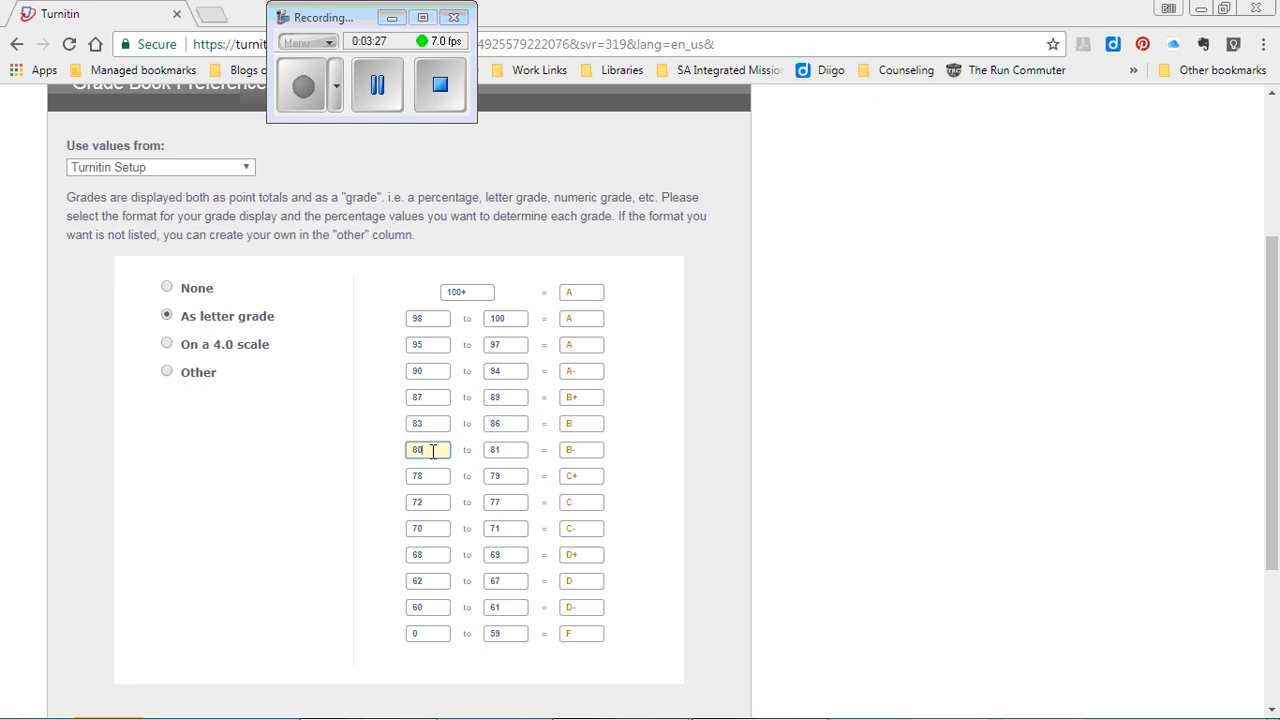
click(524, 449)
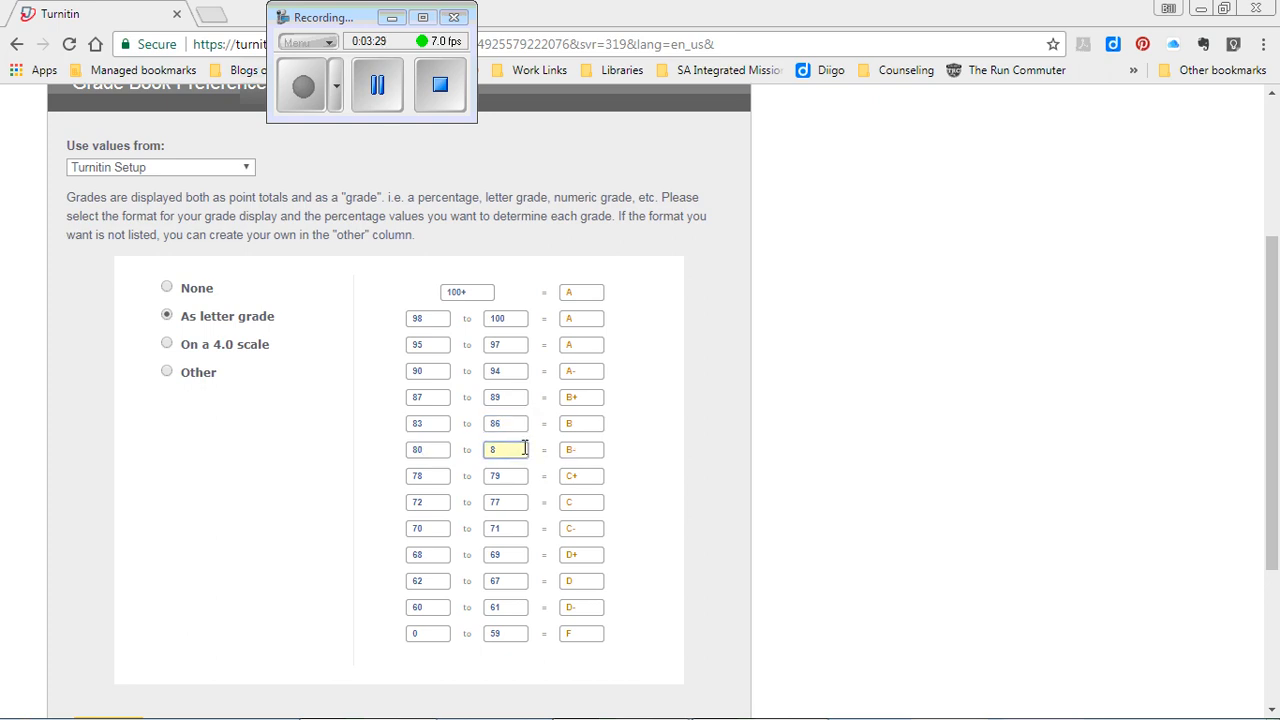
click(594, 450)
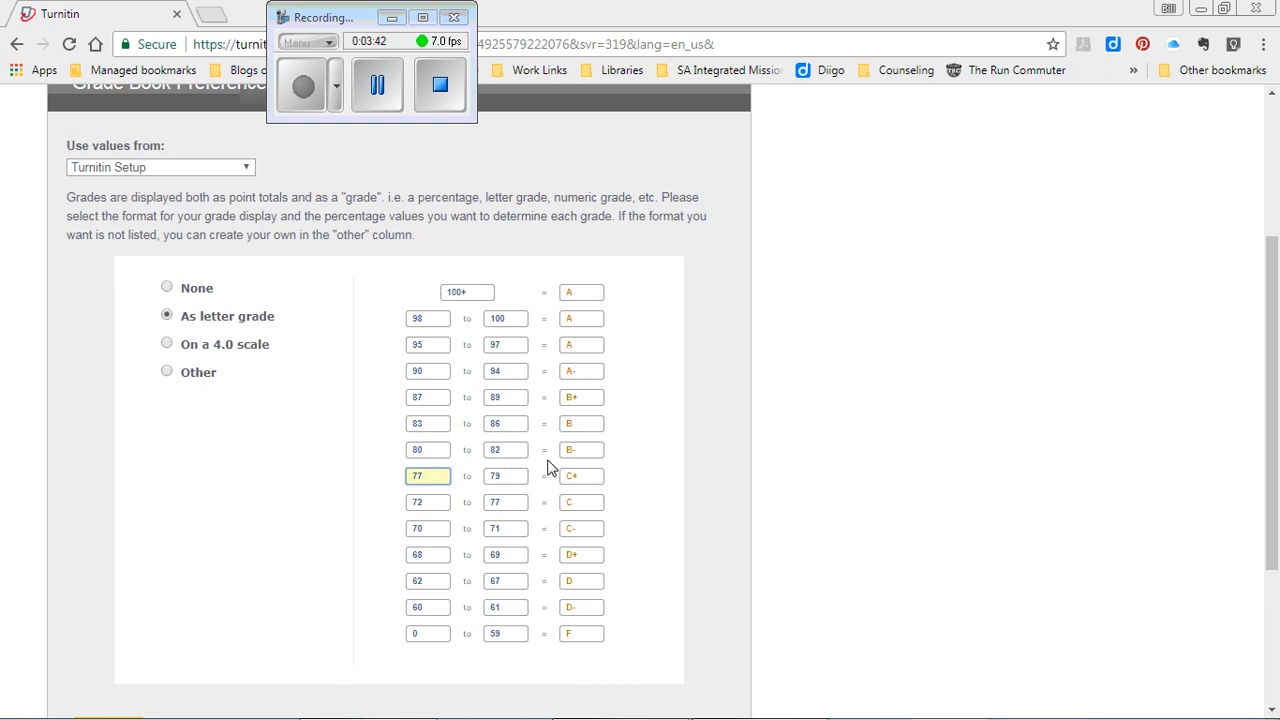
- Set 77–79 C+, 73–76 C, 70–72 C-, 67–69 D+, 63–66 D and 60–62 D-
click(437, 501)
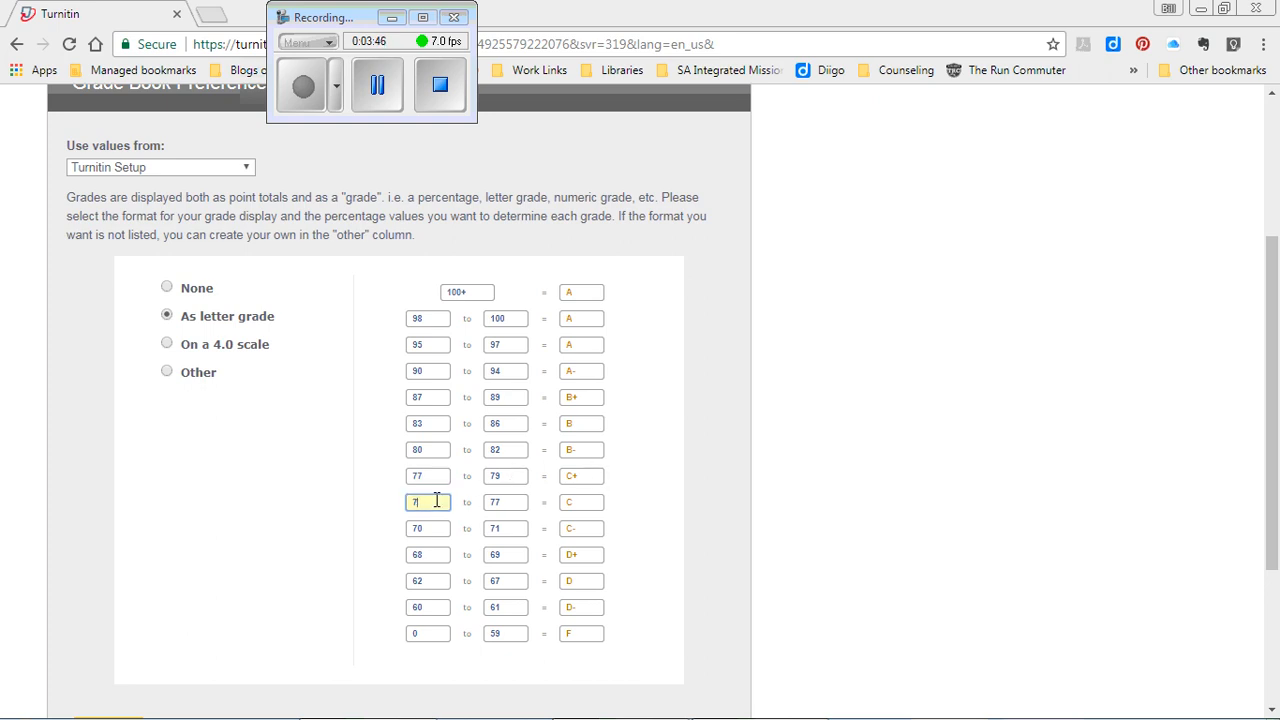
click(524, 503)
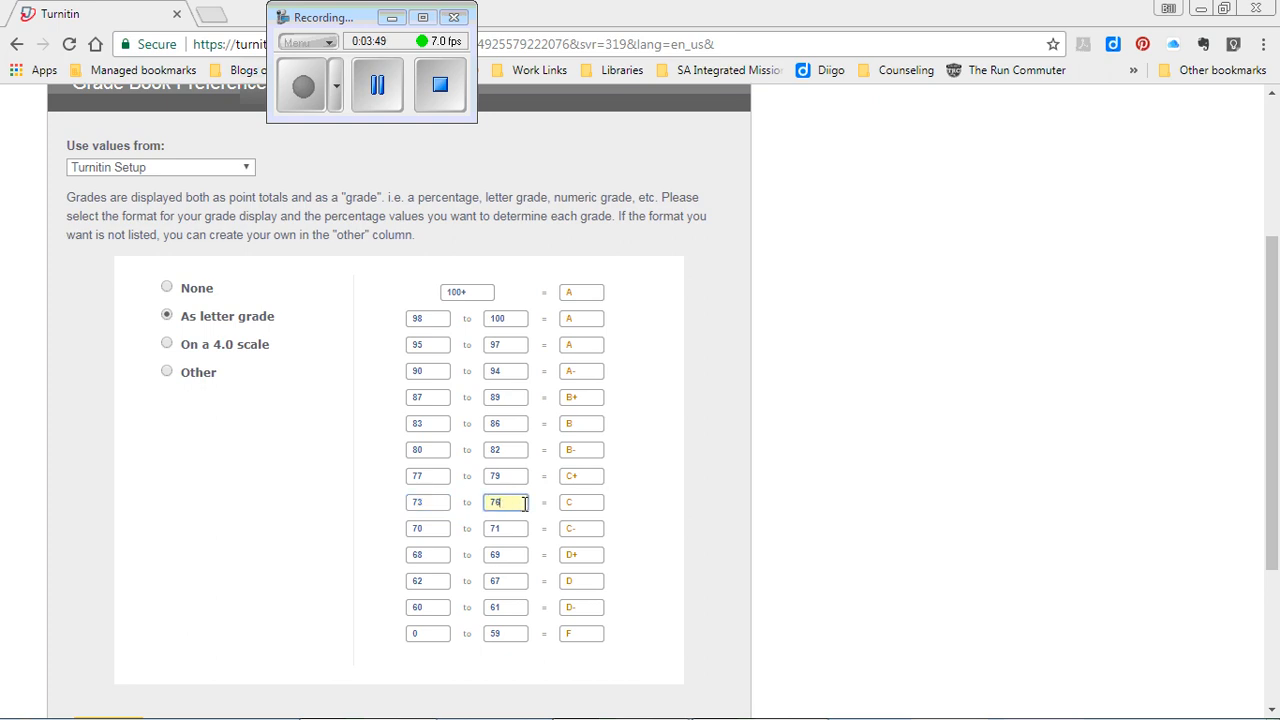
click(512, 531)
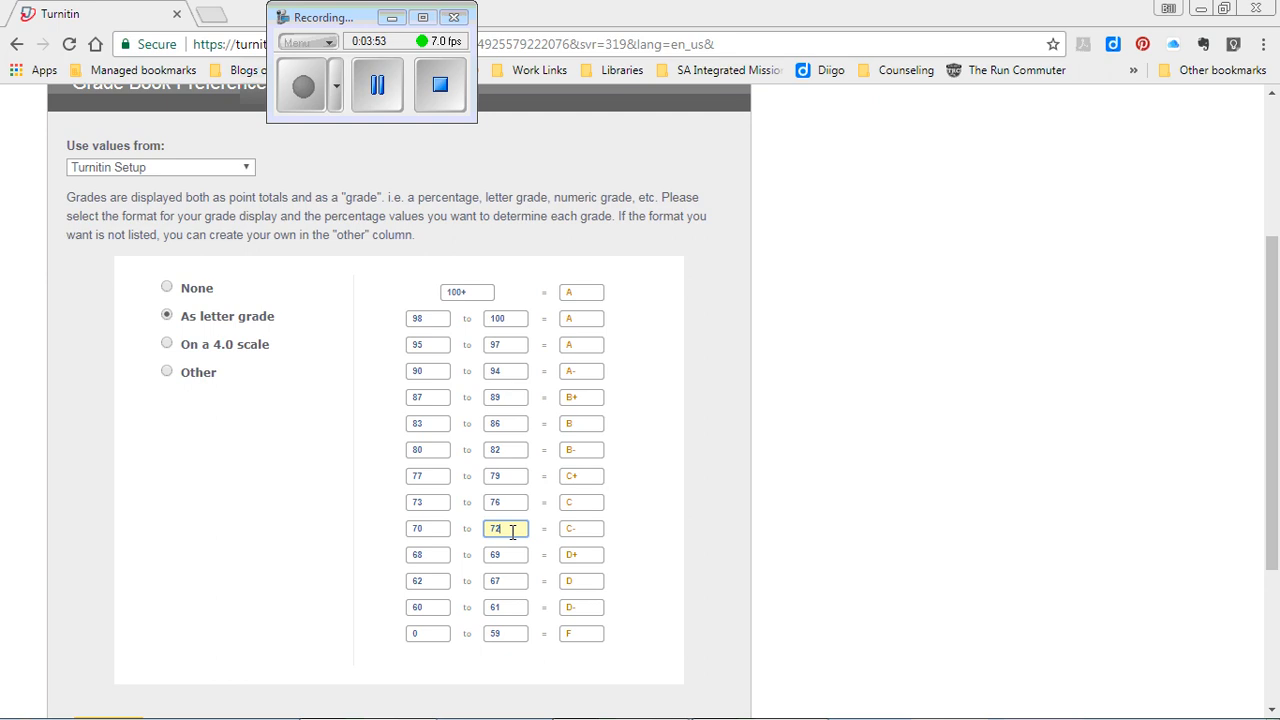
click(438, 557)
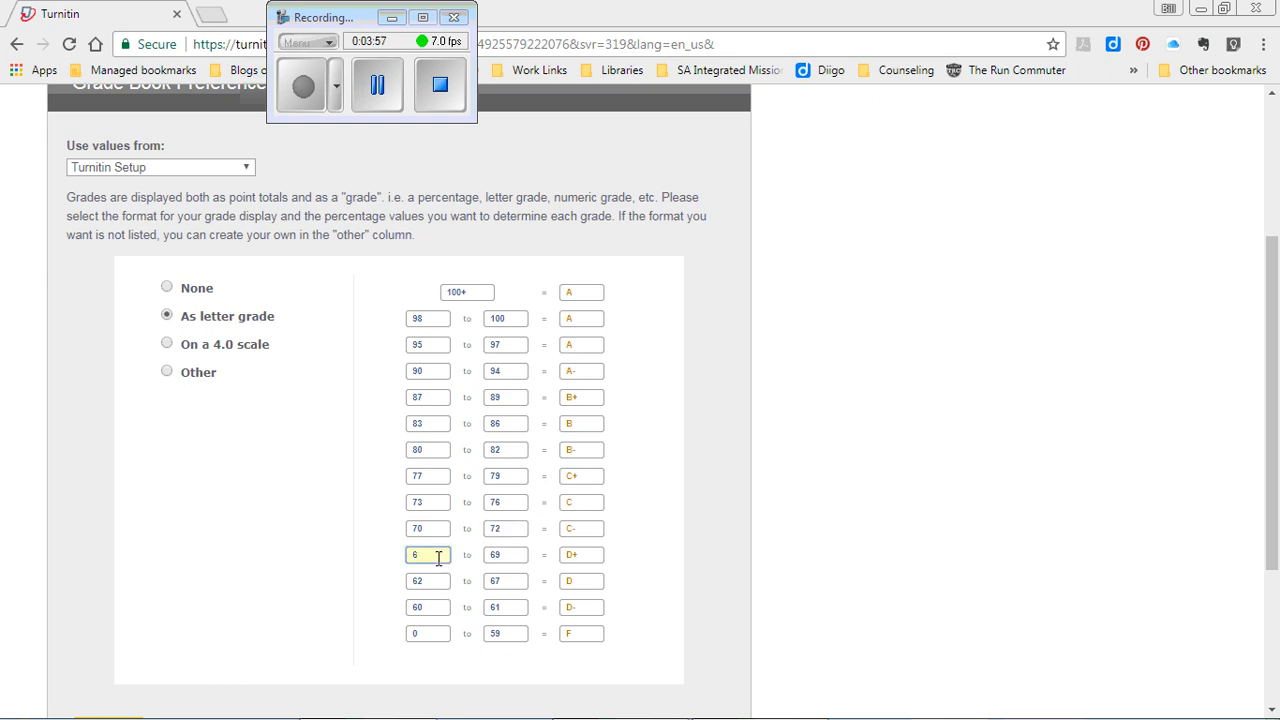
click(428, 580)
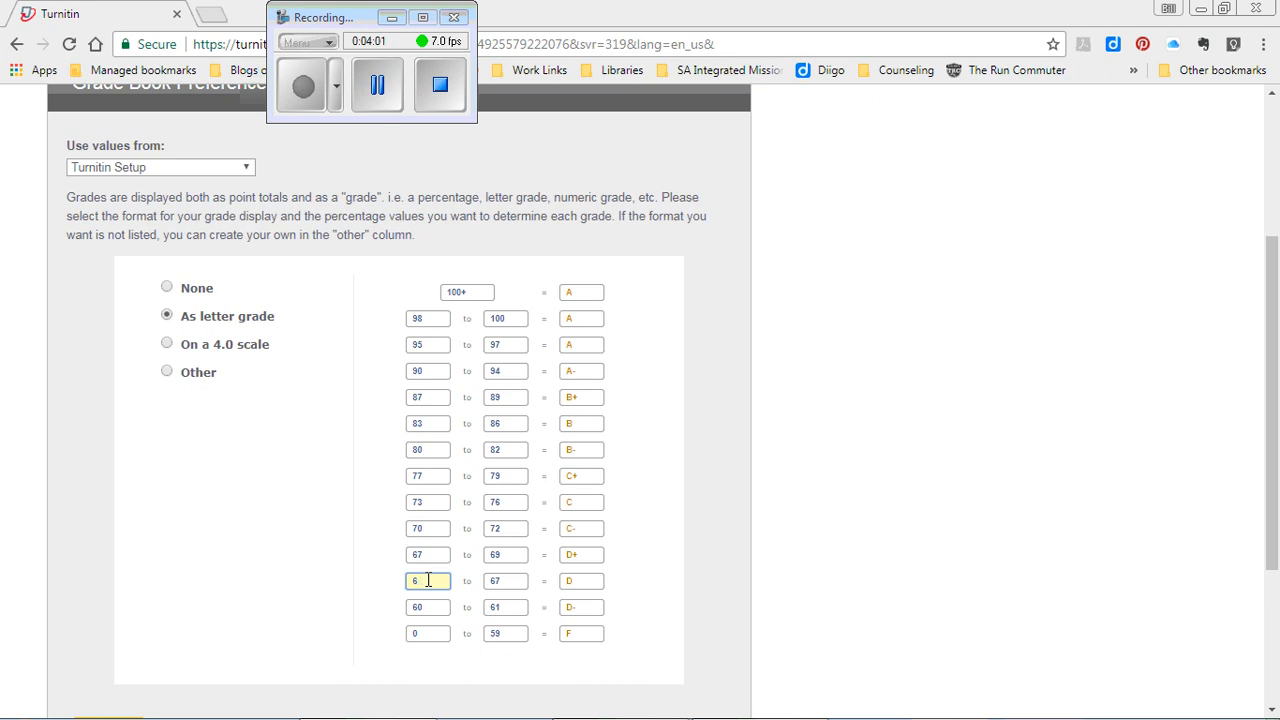
click(521, 584)
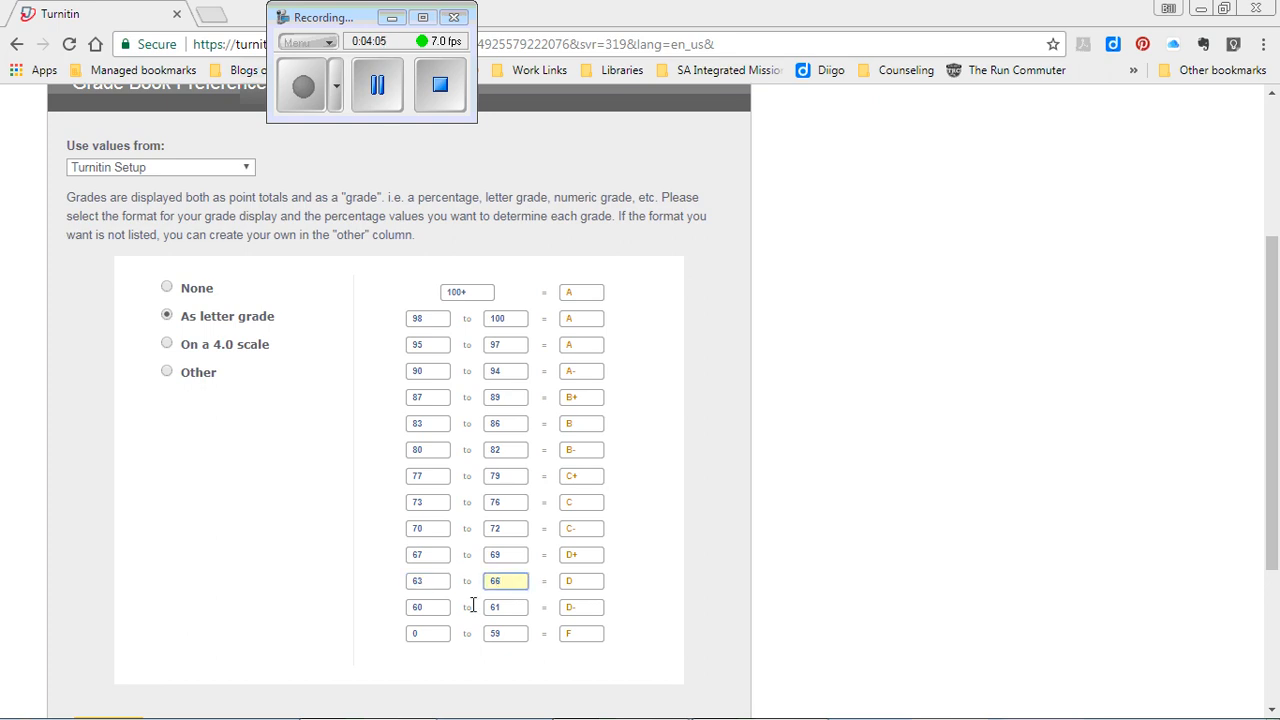
click(514, 604)
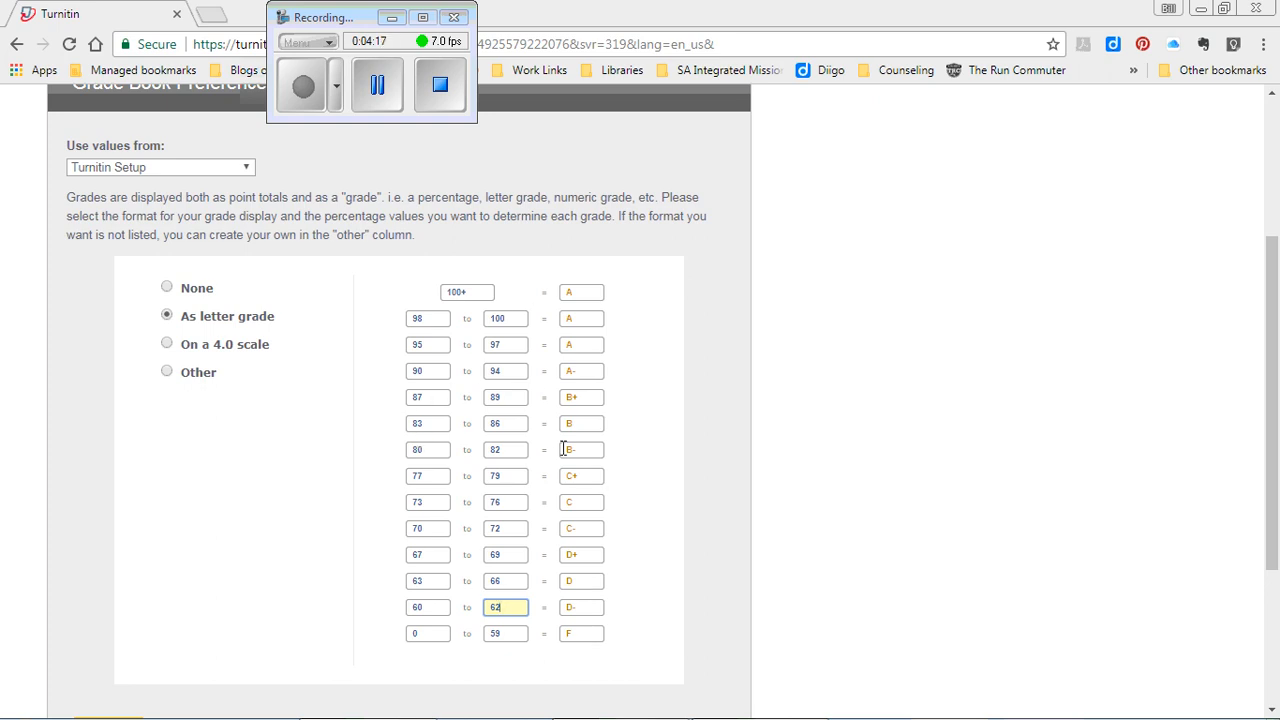
click(704, 579)
- Submit the Grade Book Preferences with the new A through D- letter-grade ranges
scroll(778, 540, down, 2)
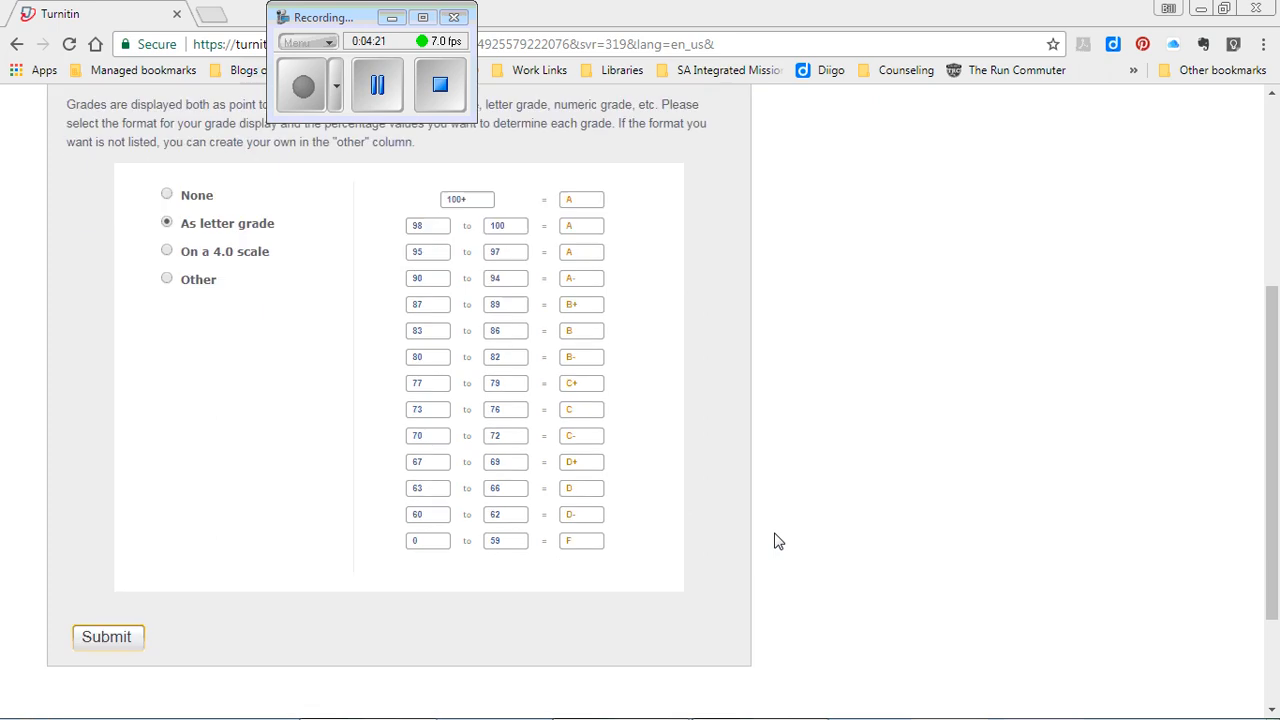
click(604, 540)
click(654, 479)
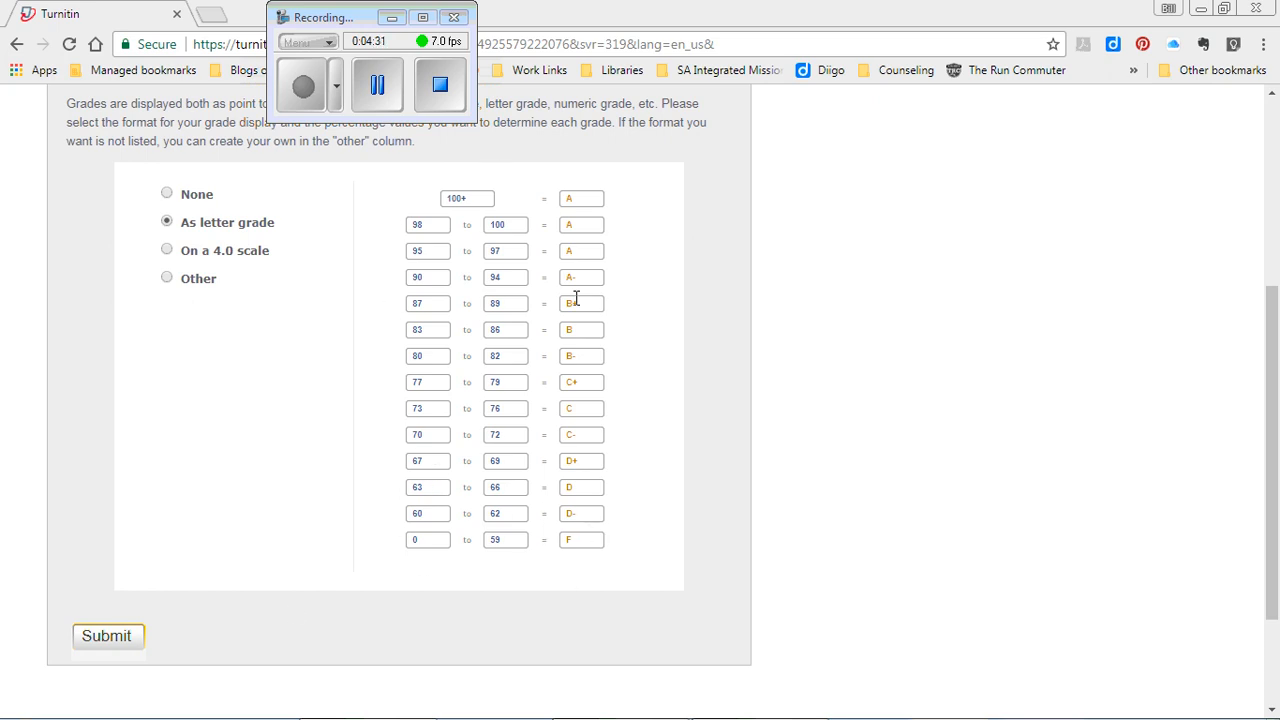
click(108, 636)
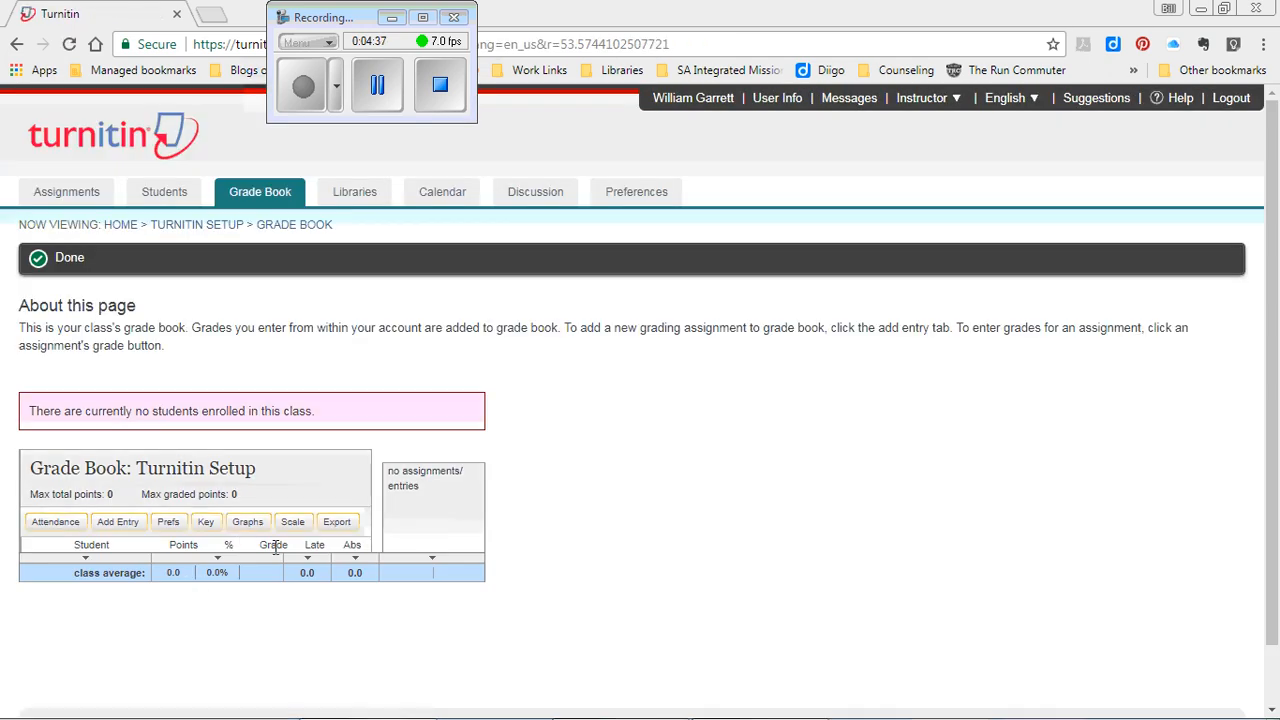
- Reopen Grade Book Preferences and review the saved ranges such as 95–100 A and 90–94 A-
click(166, 530)
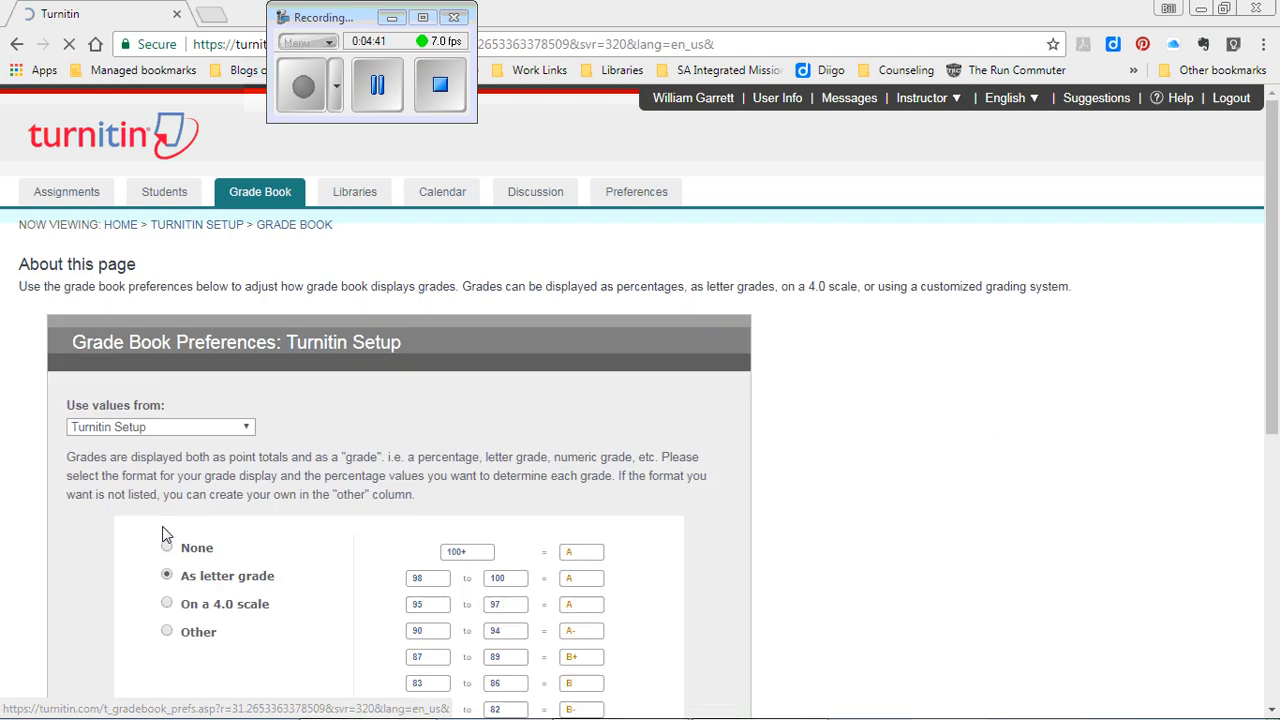
scroll(671, 450, down, 2)
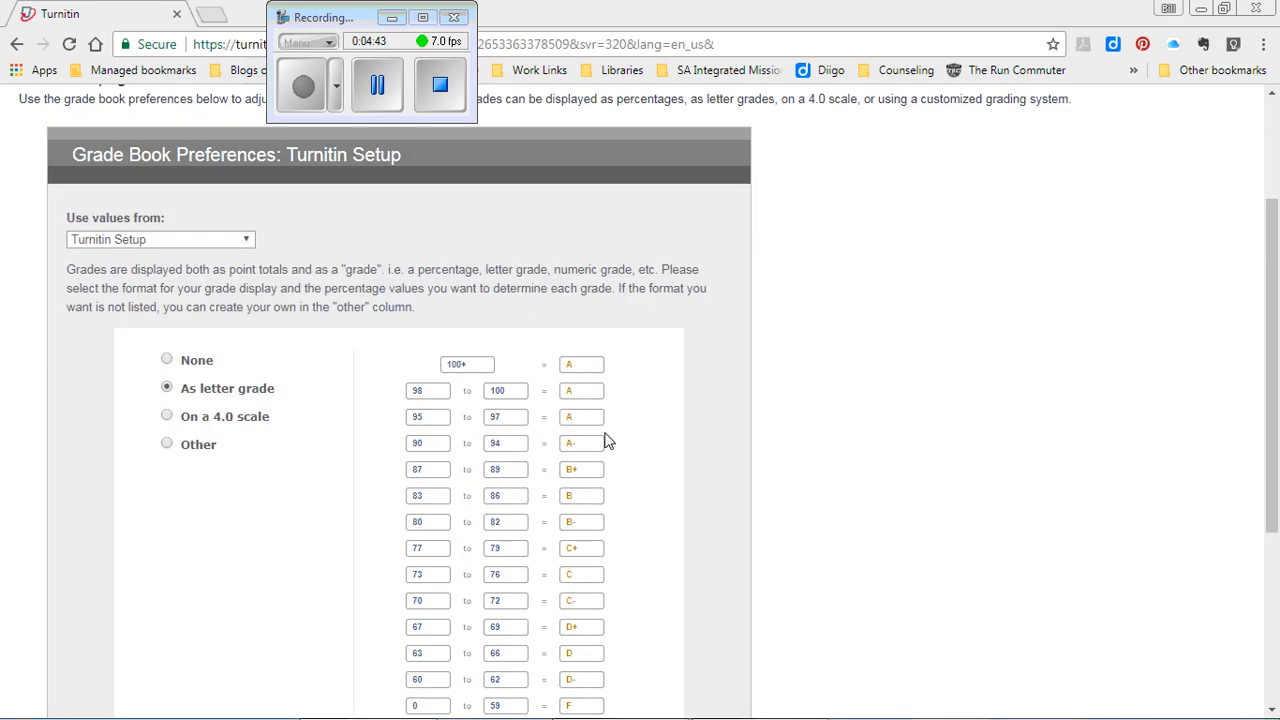
scroll(607, 465, down, 1)
scroll(607, 462, up, 3)
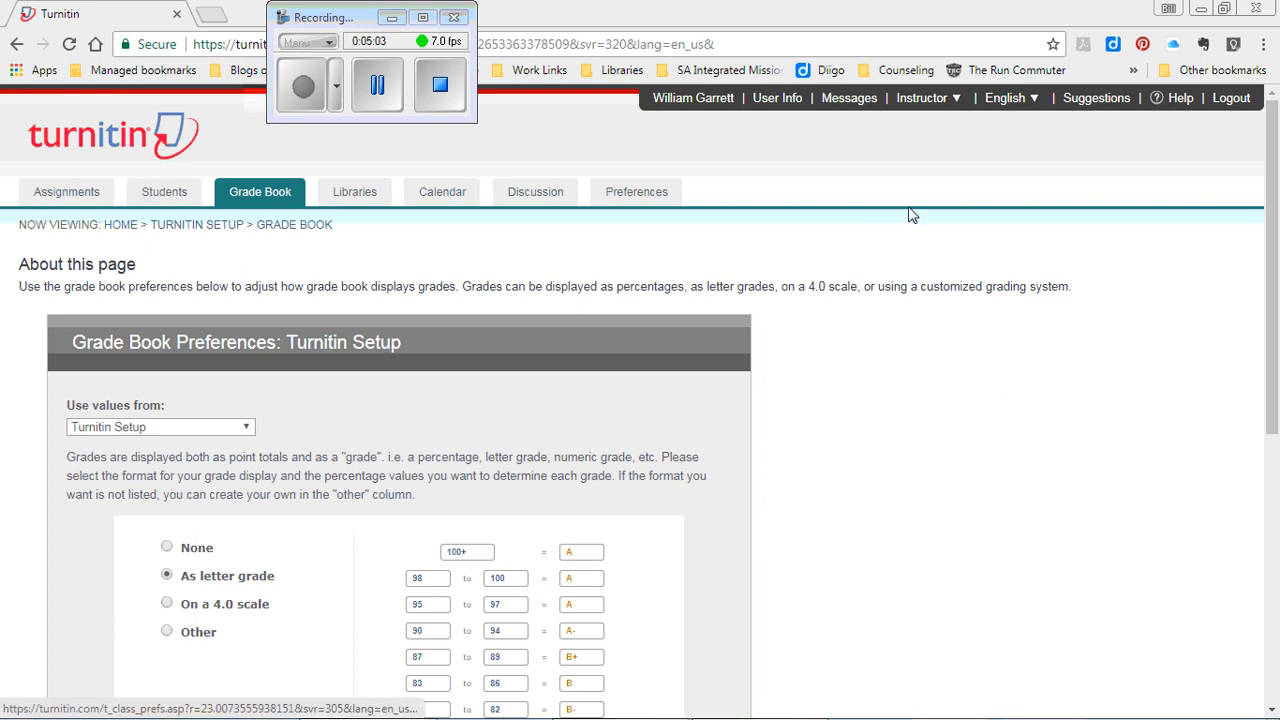
- Start a new class named 'Intro to CFOT' and enter its enrollment key
click(120, 226)
click(1180, 343)
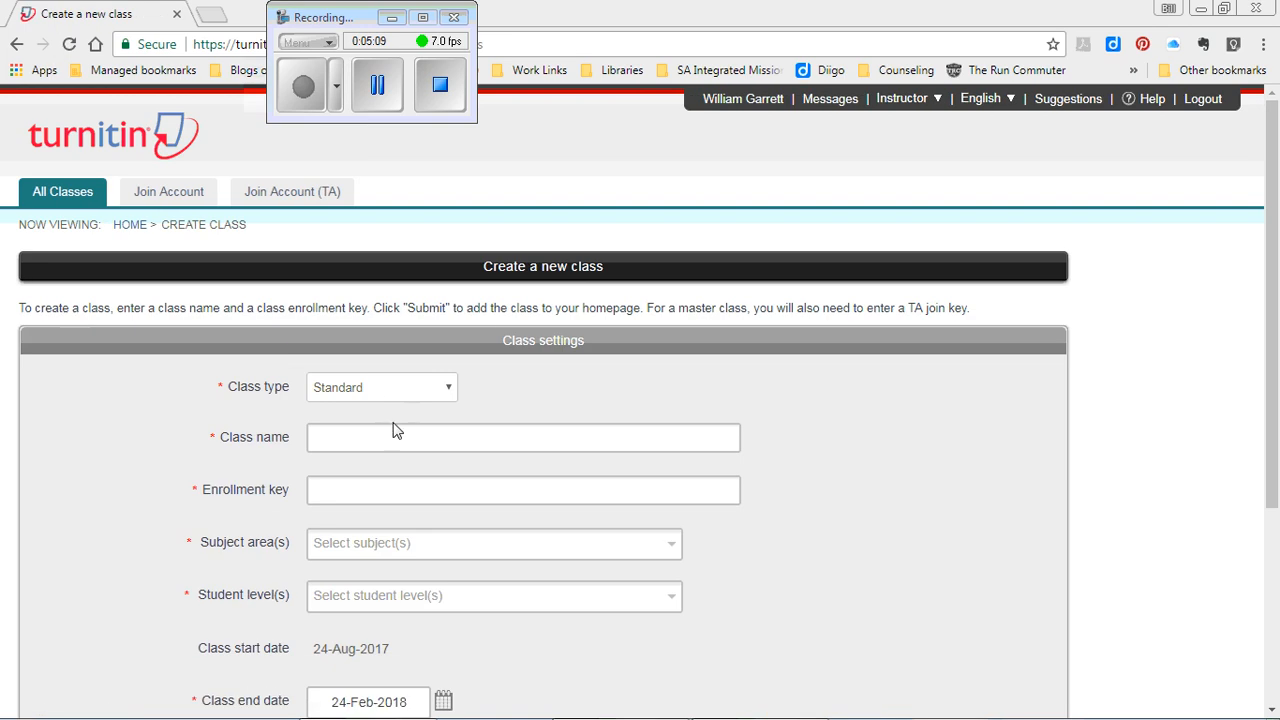
click(393, 426)
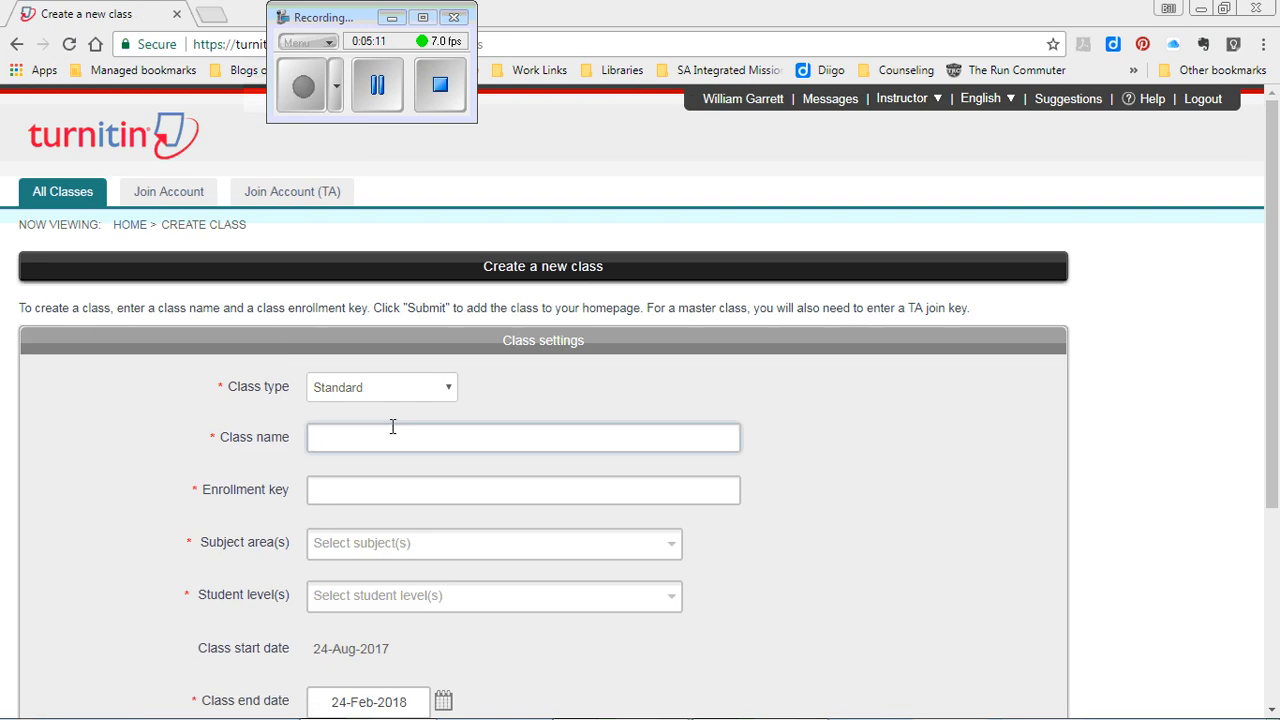
text(Intro to CFOT)
key(Tab)
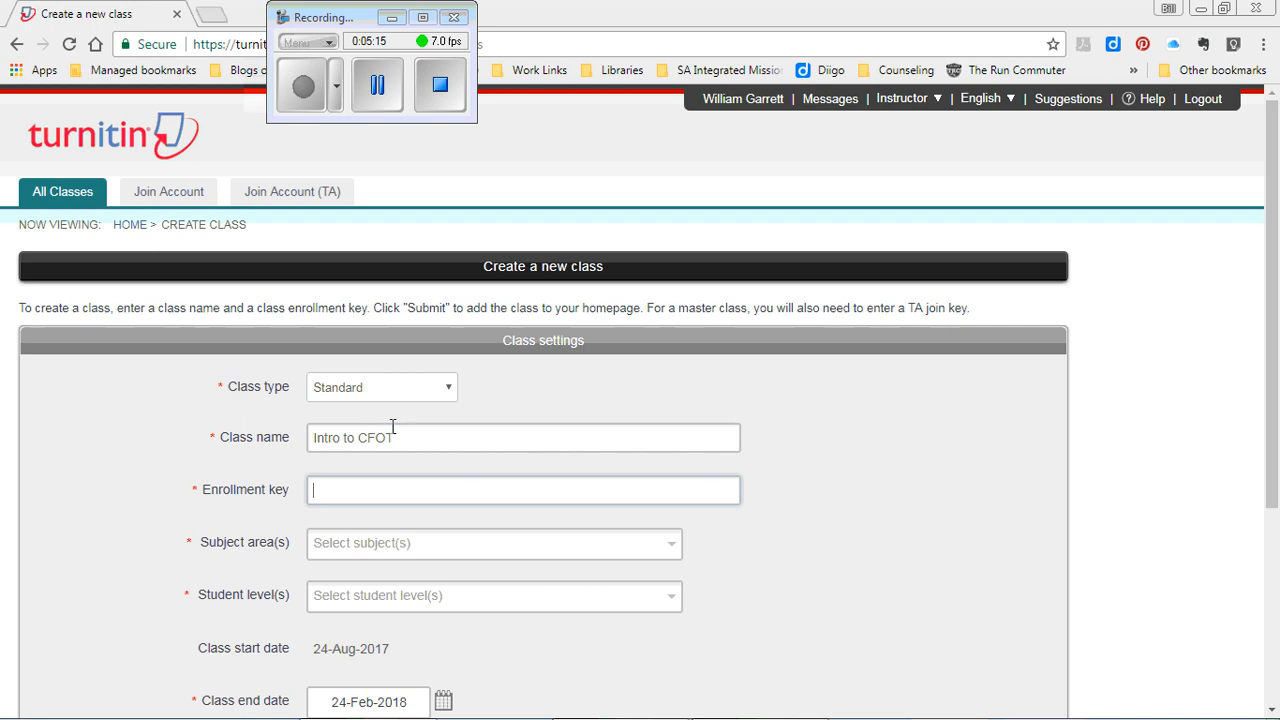
- Set subject area to Other and student level to Undergraduate, then submit the class
click(618, 547)
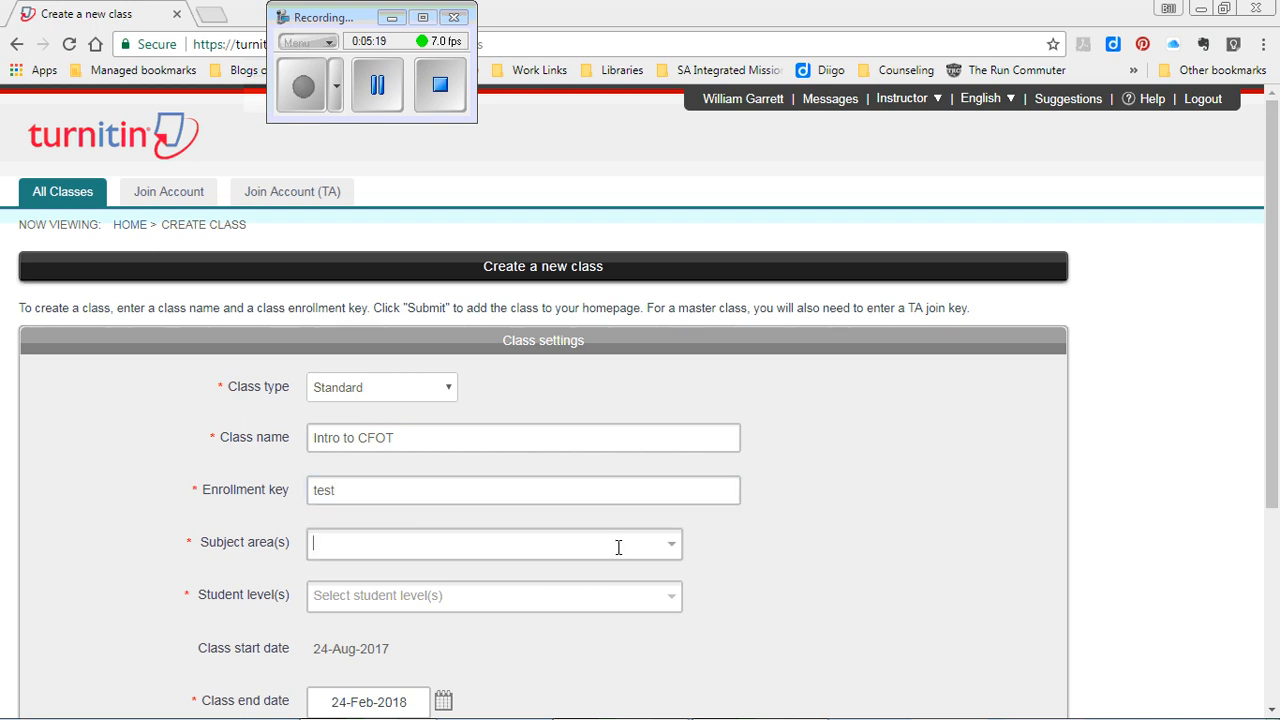
text(ot)
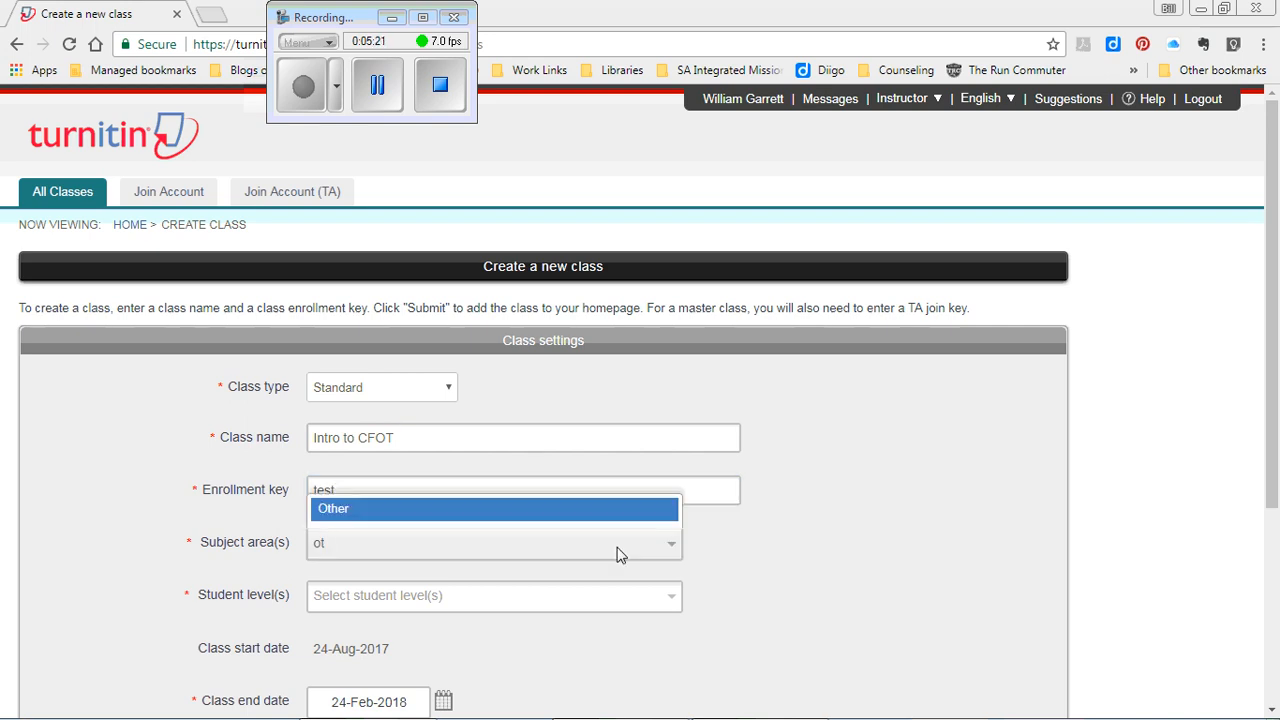
click(506, 508)
click(643, 601)
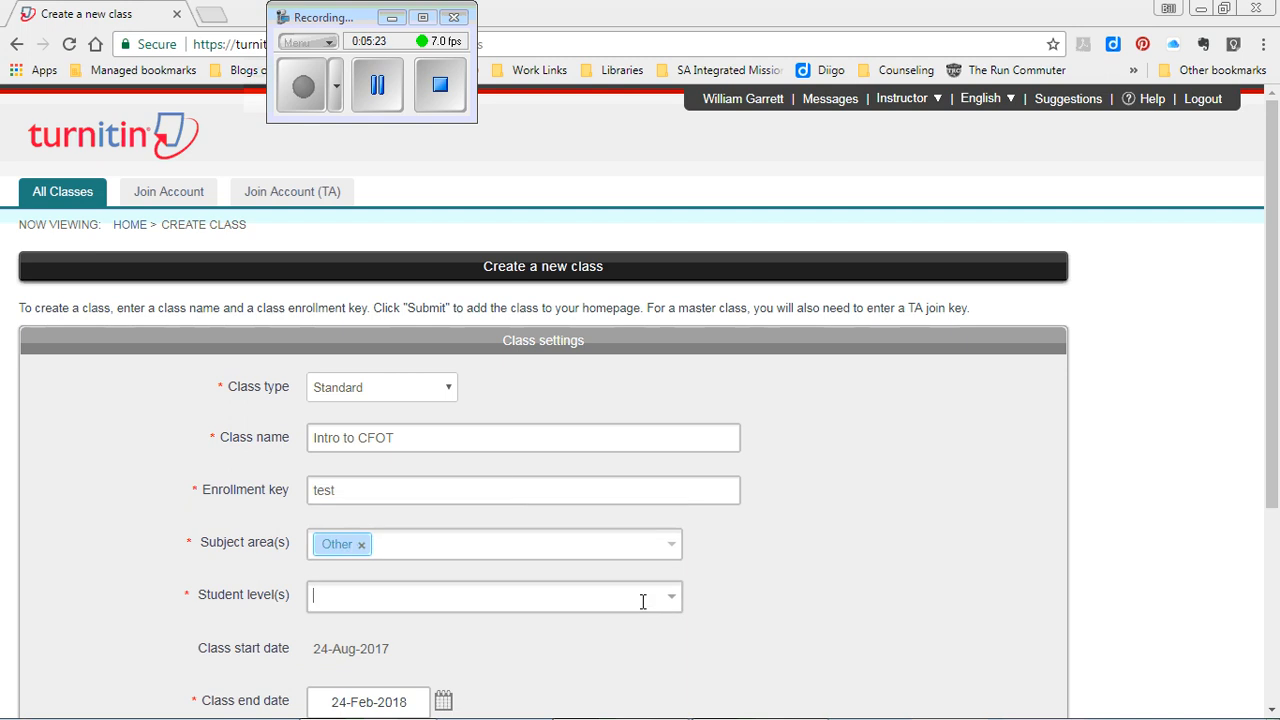
click(676, 598)
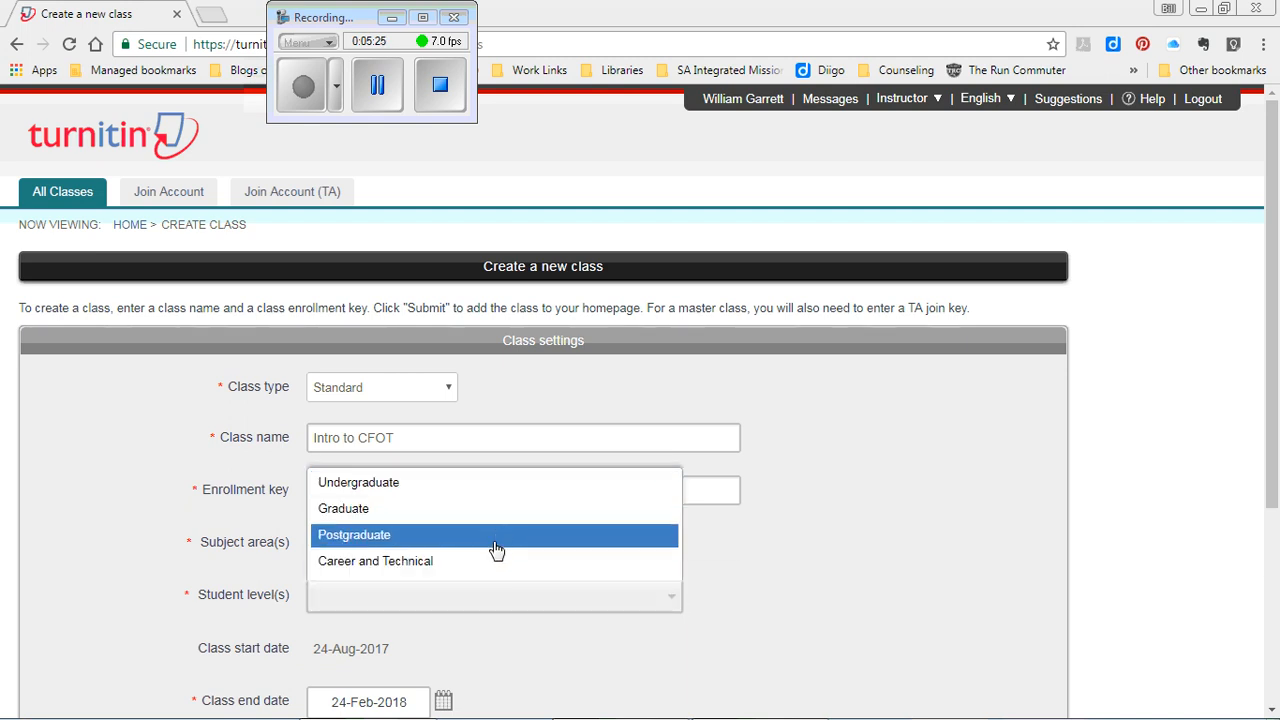
click(478, 484)
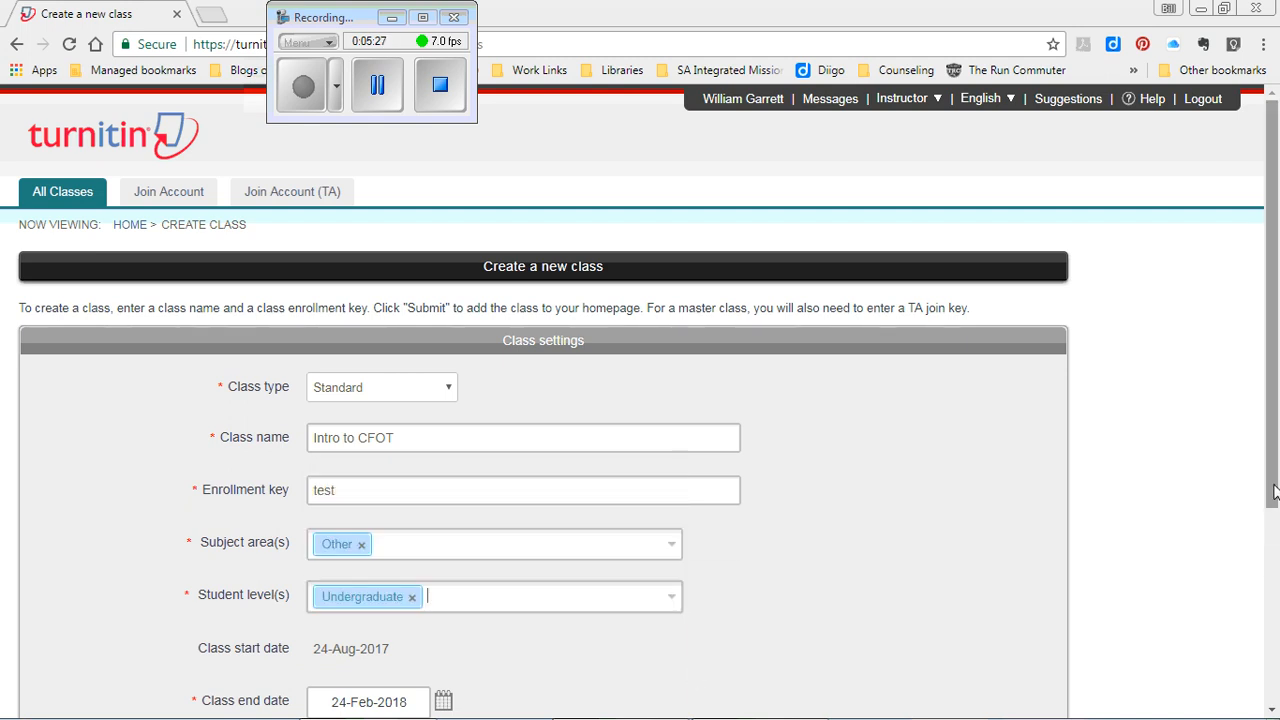
scroll(1273, 492, down, 1)
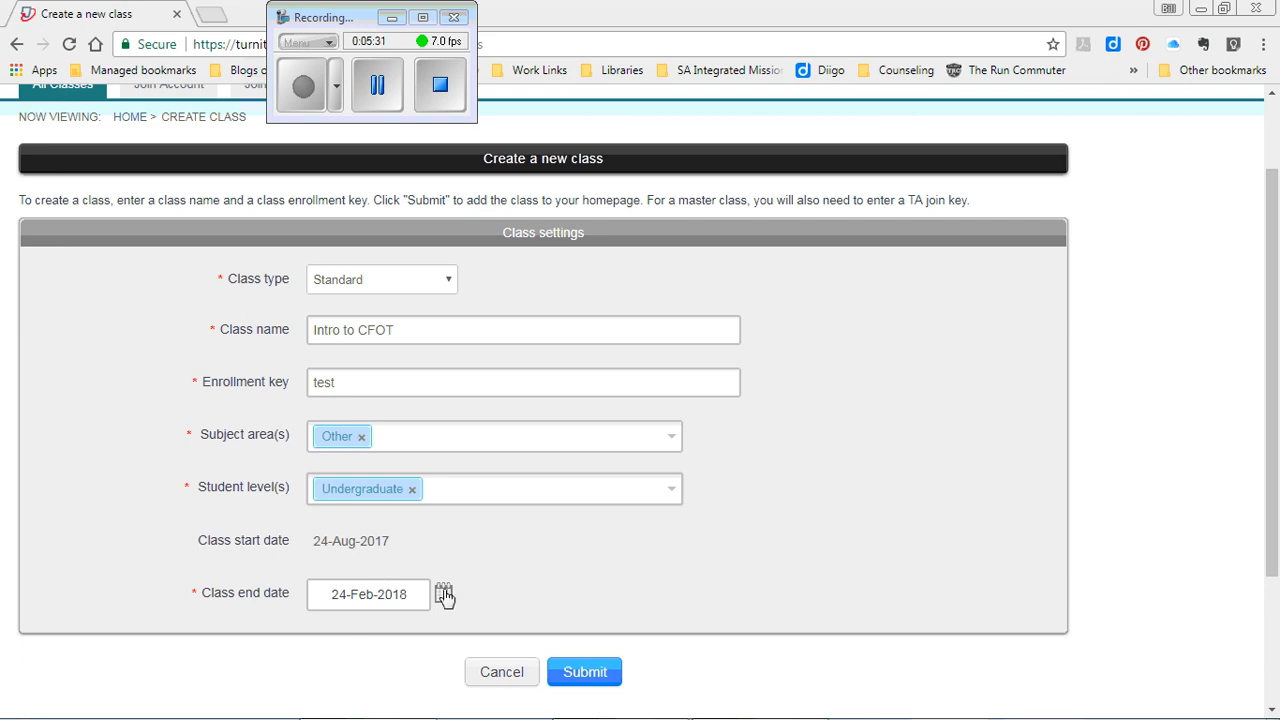
click(597, 680)
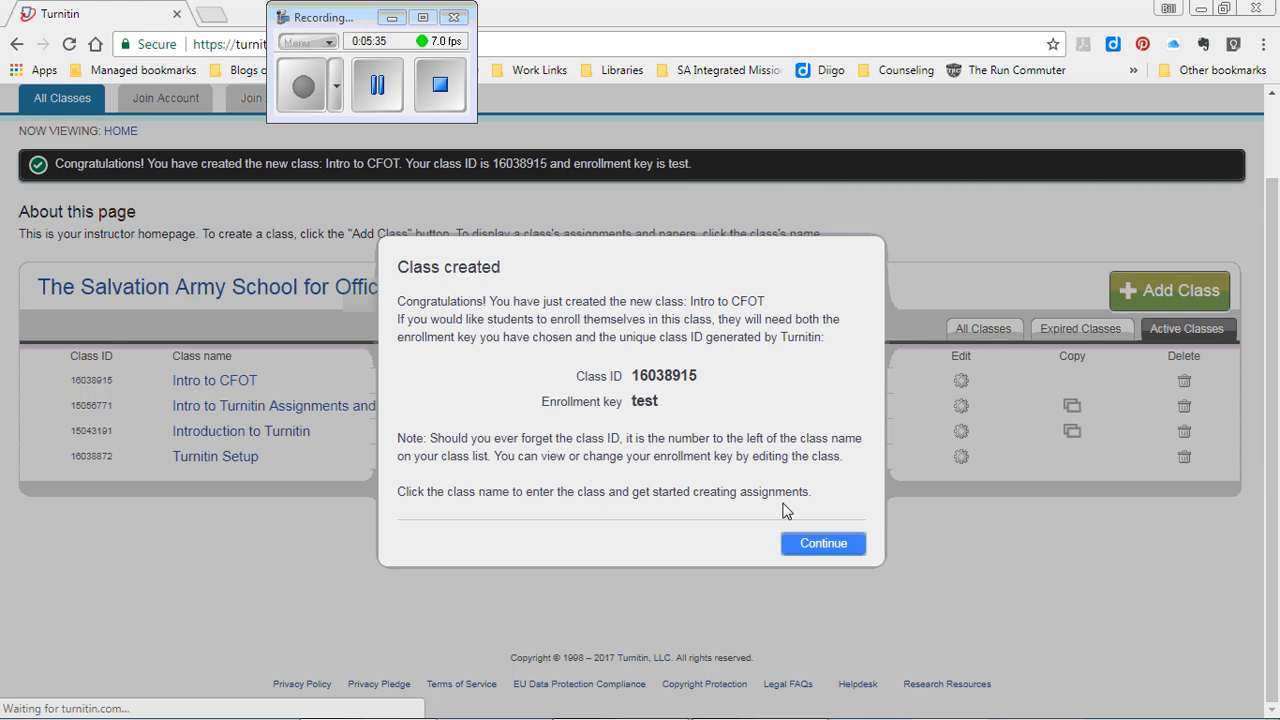
- Continue past the Class created message and open the Intro to CFOT class homepage
click(822, 543)
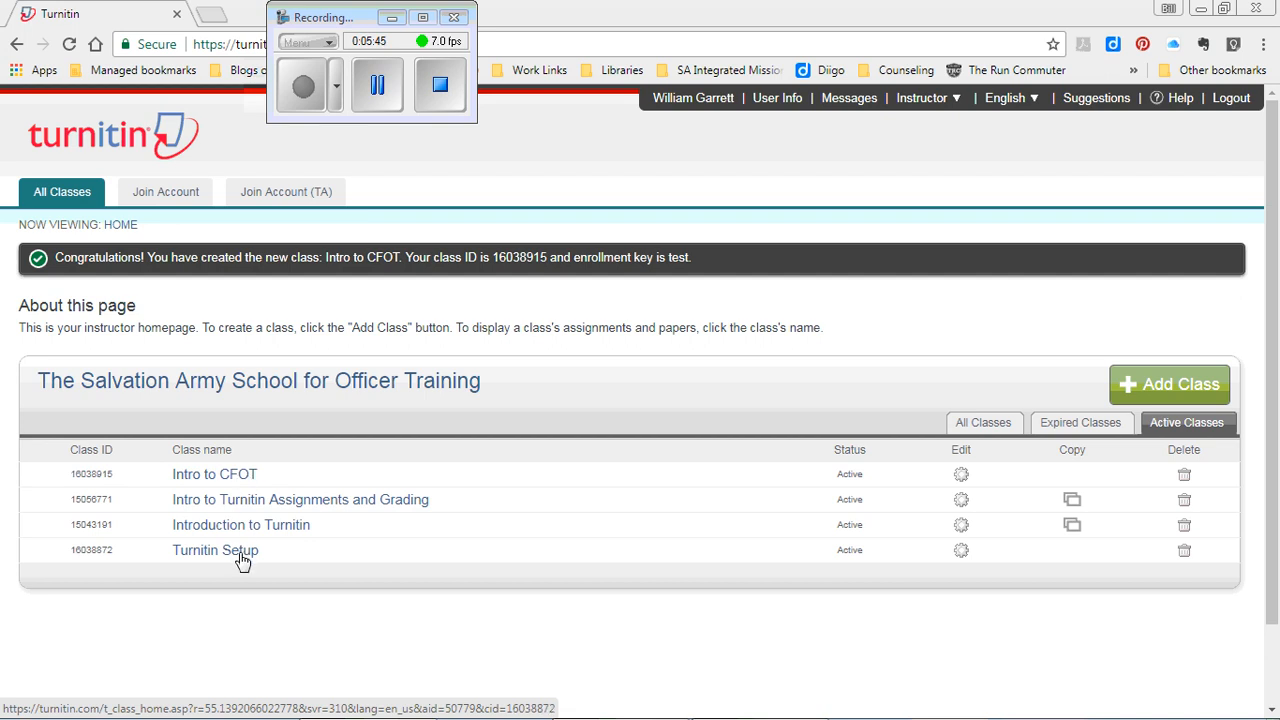
click(248, 477)
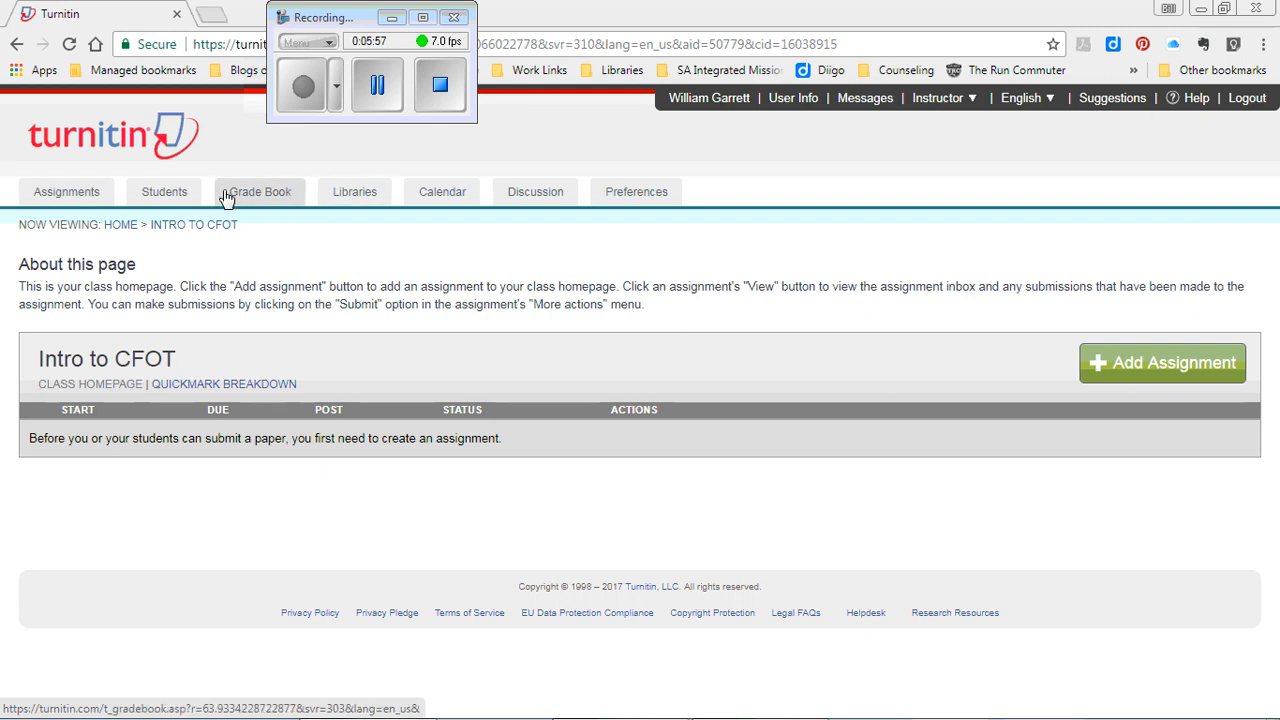
- Set the Intro to CFOT grade book to show letter grades using Turnitin Setup's ranges, and save
click(261, 198)
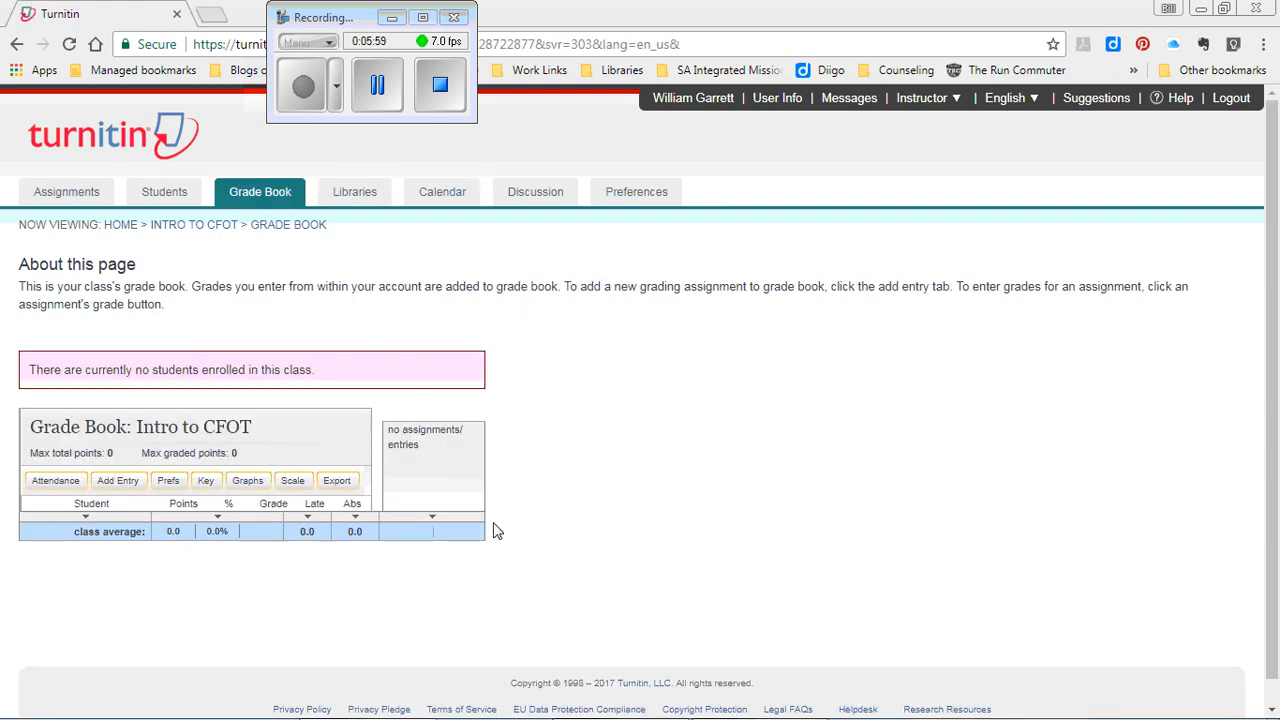
click(168, 481)
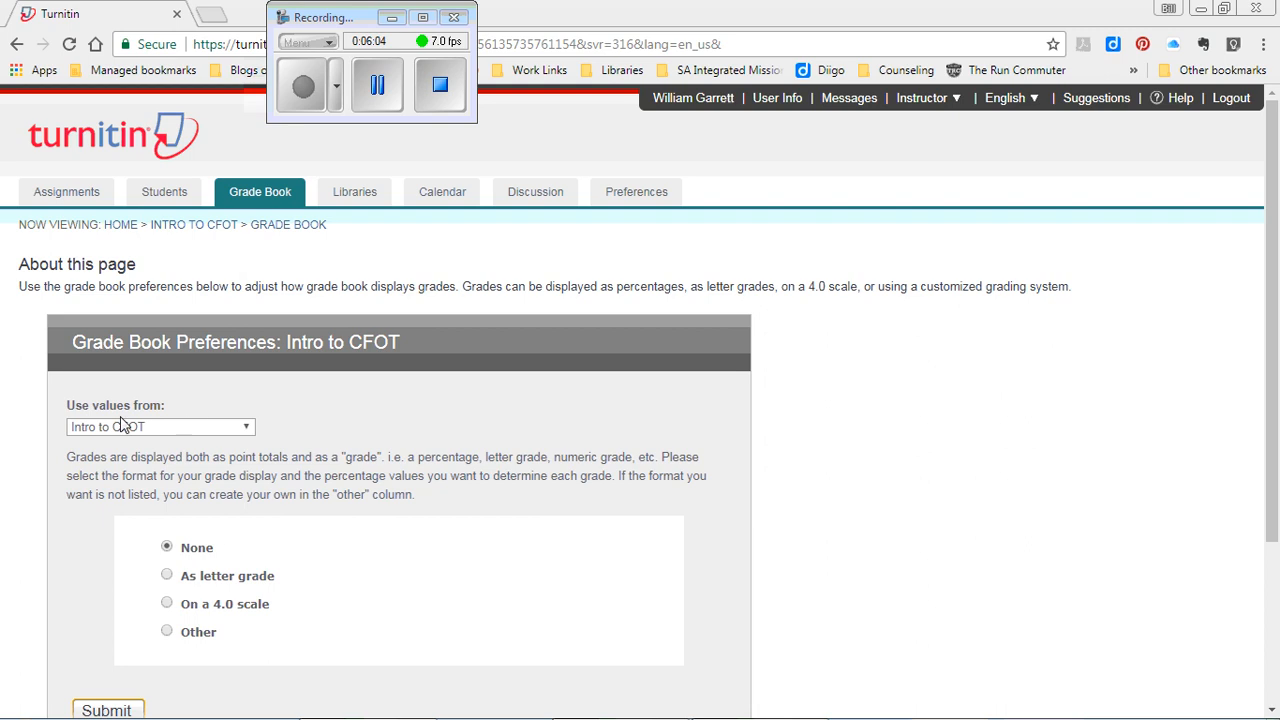
click(168, 577)
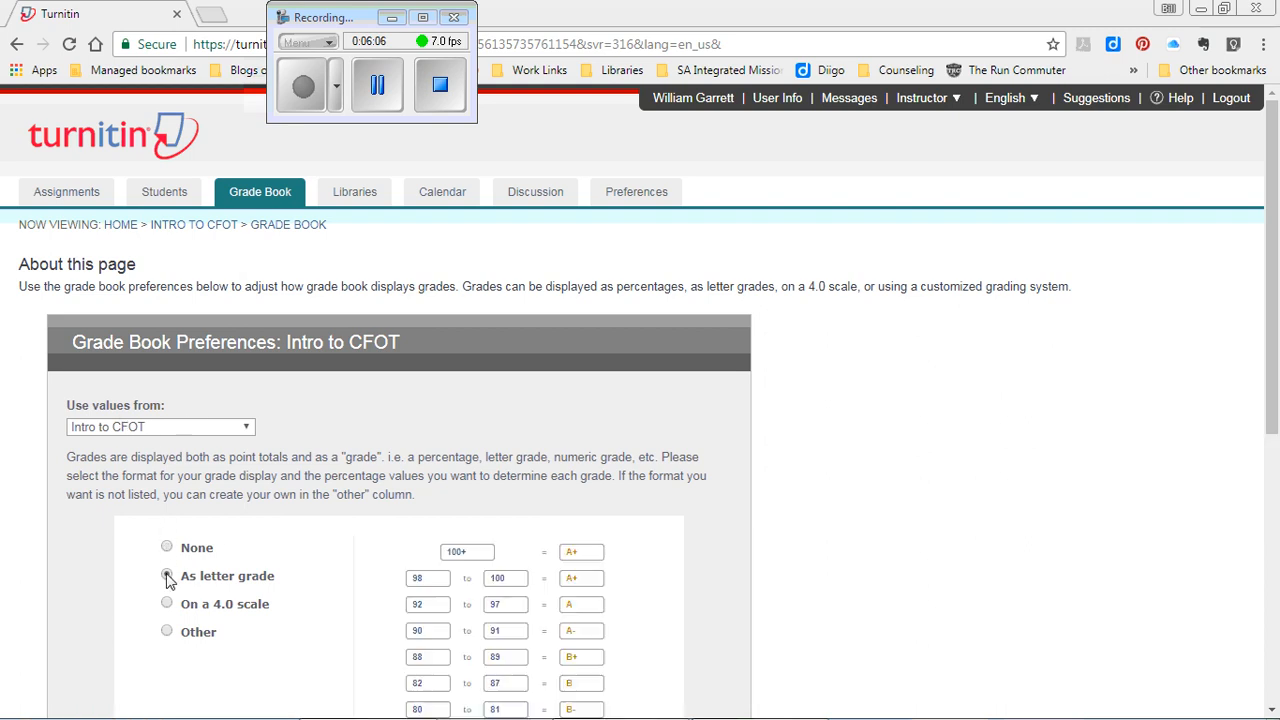
click(243, 429)
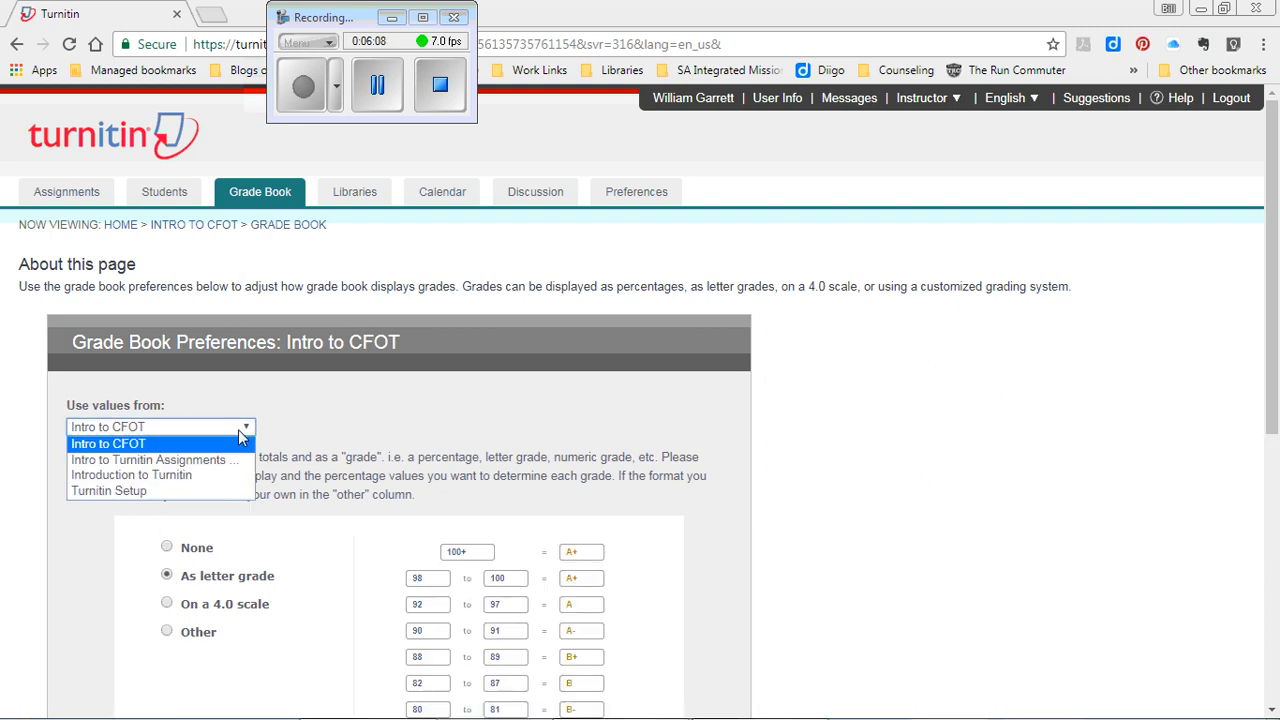
click(151, 491)
drag(1274, 394, 1278, 572)
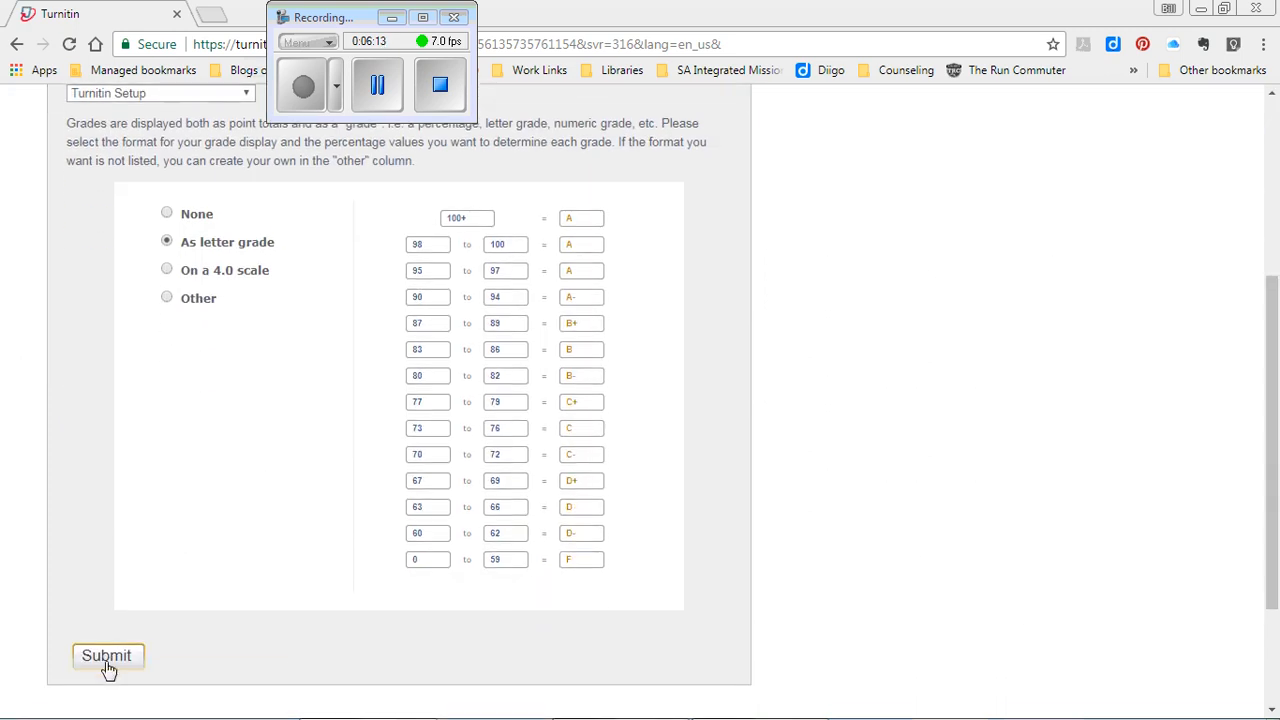
click(107, 658)
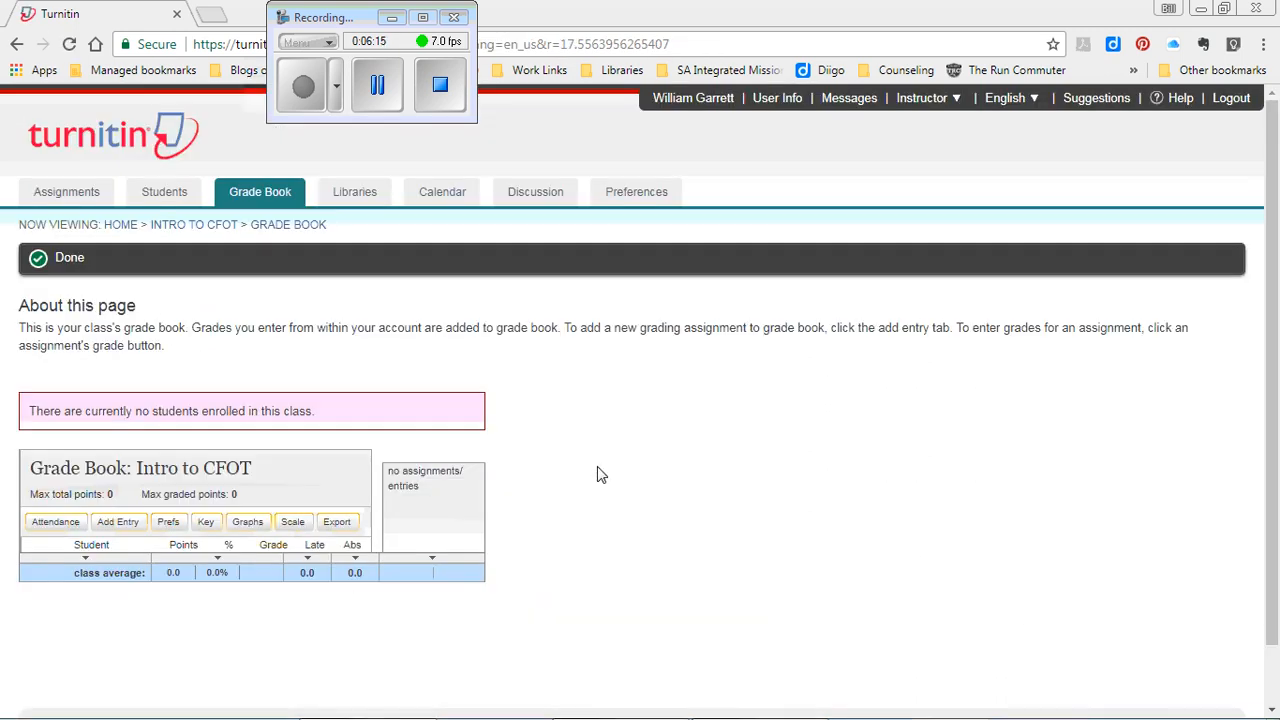